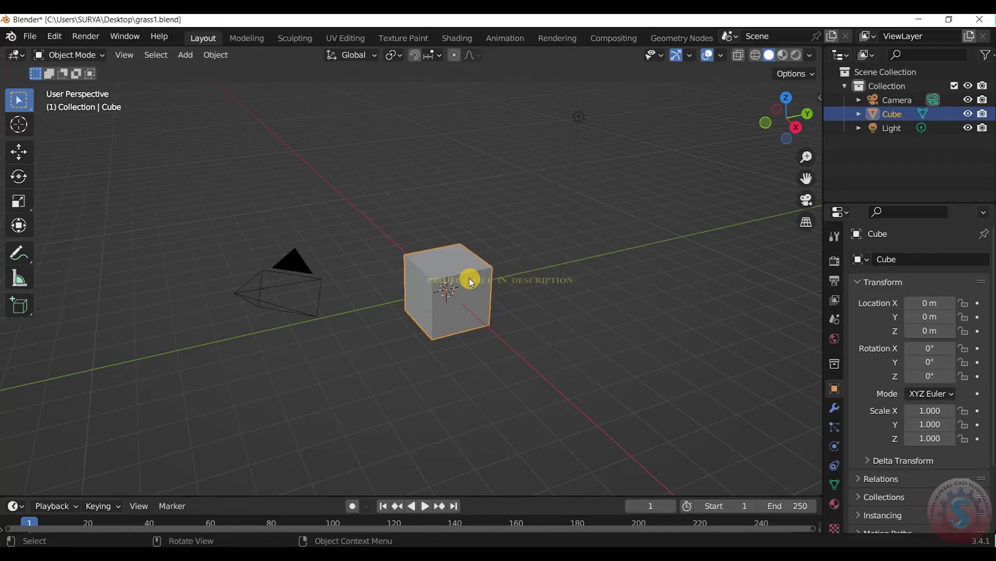
# Delete the default cube and add a UV sphere at the origin.
pyautogui.press('x')
pyautogui.click(469, 279)
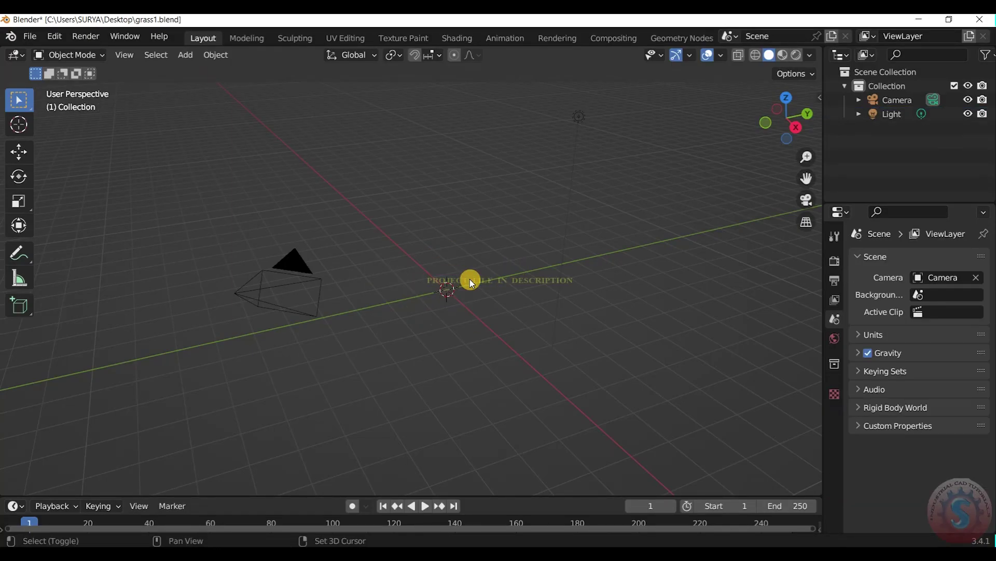
pyautogui.hotkey('shift', 'a')
pyautogui.click(522, 306)
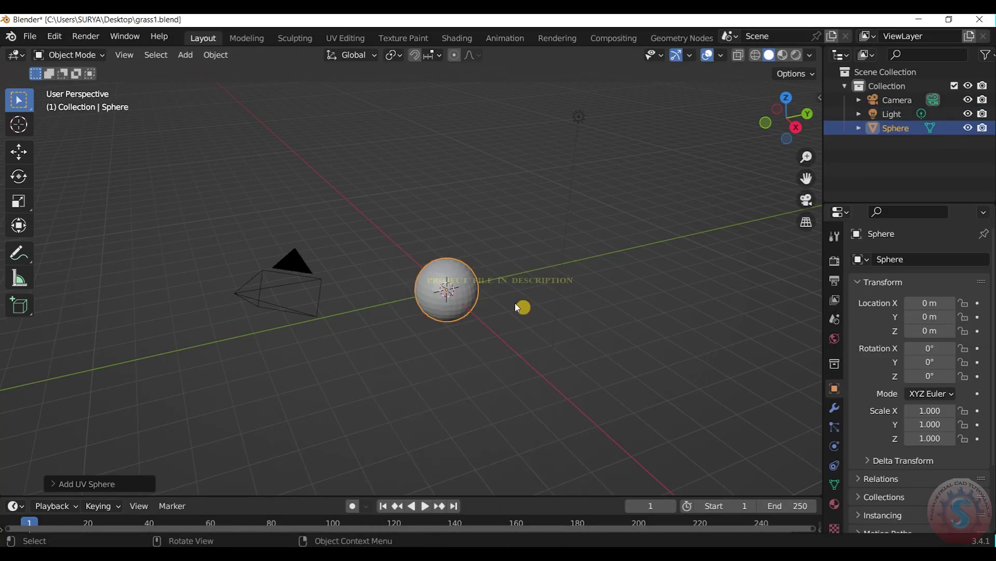
pyautogui.scroll(2, 514, 303)
pyautogui.scroll(4, 466, 288)
pyautogui.moveTo(807, 178); pyautogui.dragTo(705, 144)
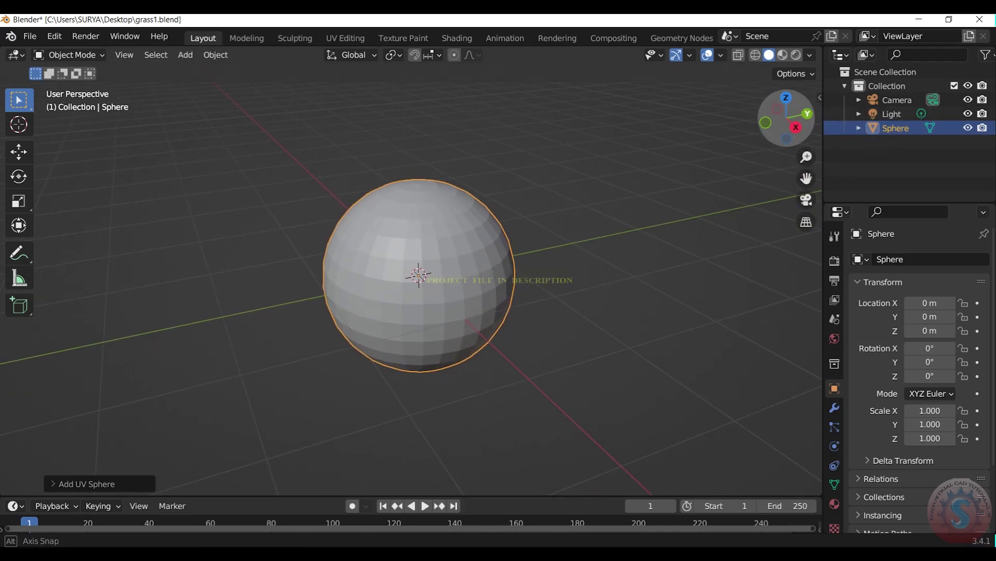
pyautogui.moveTo(806, 115); pyautogui.dragTo(800, 119)
# Shade the sphere smooth and enable Auto Smooth in its Normals settings.
pyautogui.rightClick(463, 257)
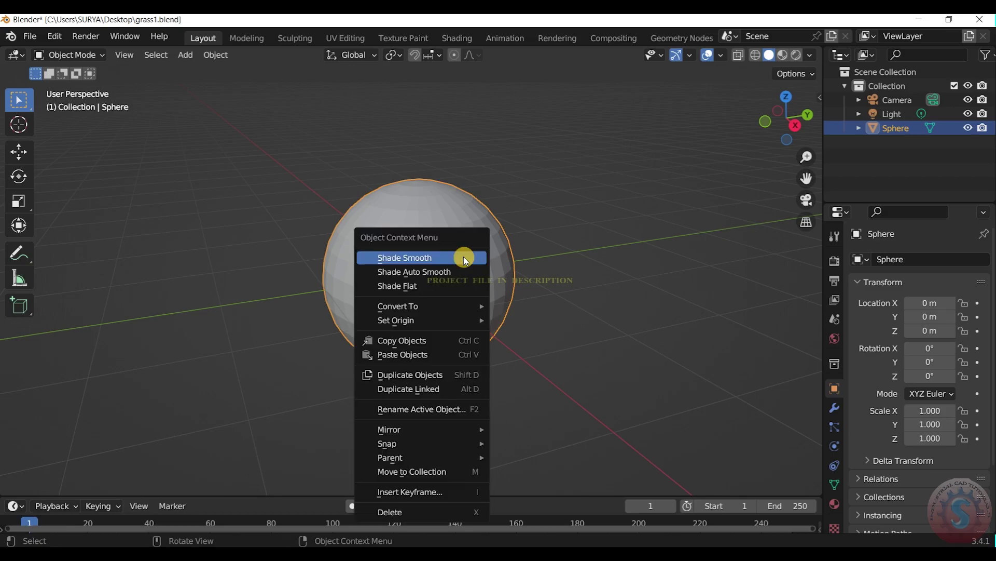
pyautogui.click(463, 256)
pyautogui.click(834, 484)
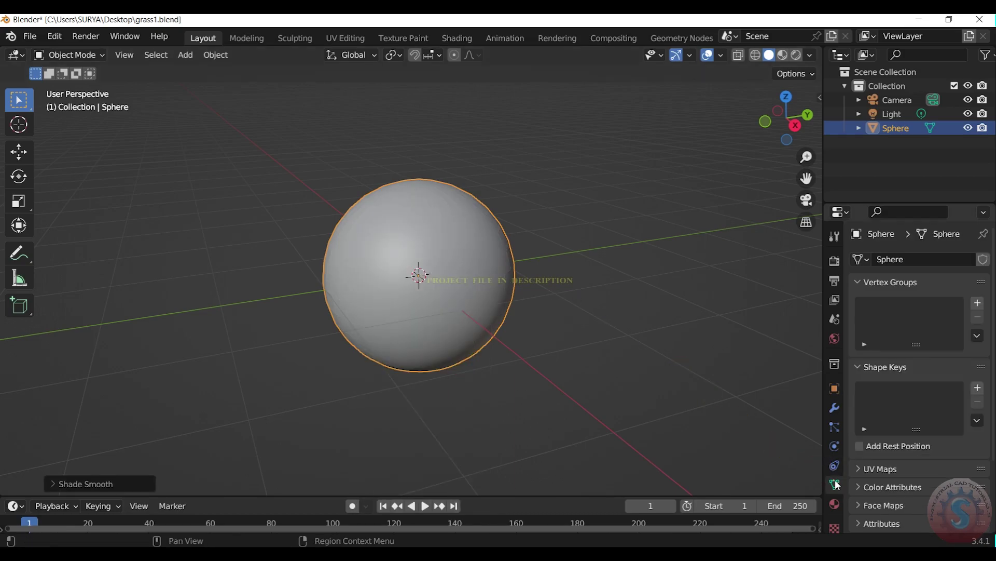
pyautogui.scroll(-4, 887, 457)
pyautogui.click(886, 457)
pyautogui.click(909, 479)
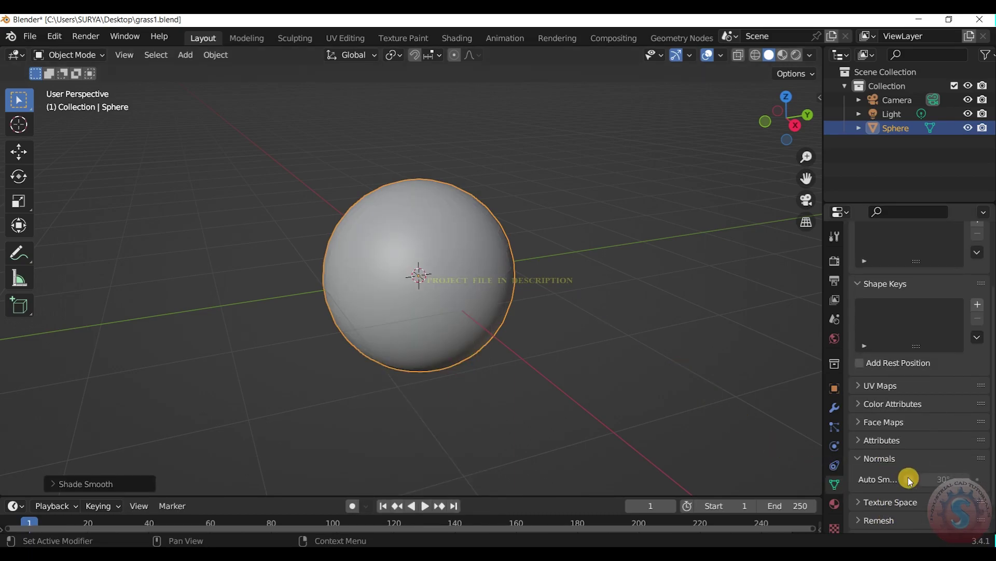
pyautogui.click(833, 429)
# Clear the extra particle systems and add a fresh Hair particle system.
pyautogui.click(984, 260)
pyautogui.click(984, 260)
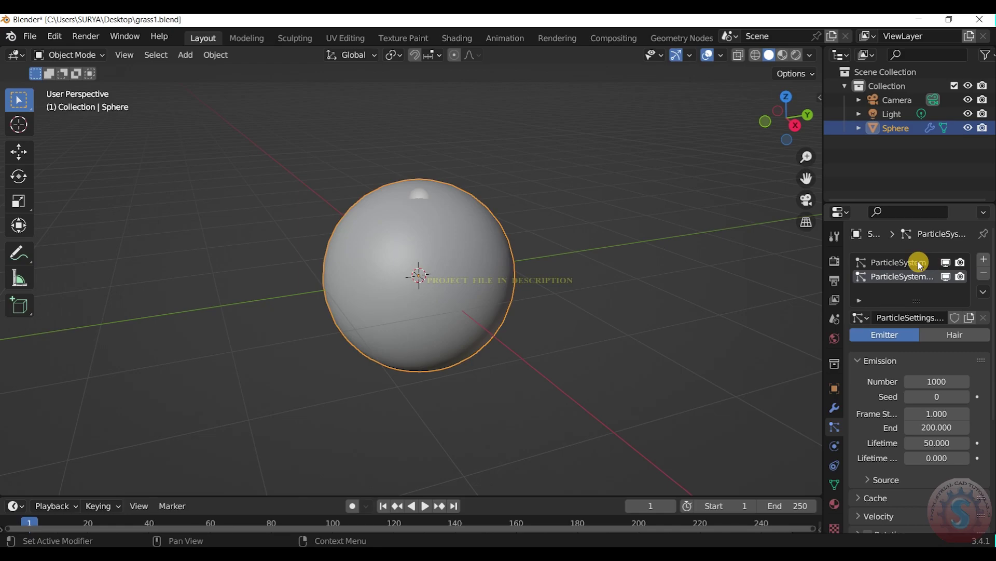
pyautogui.click(924, 263)
pyautogui.click(984, 274)
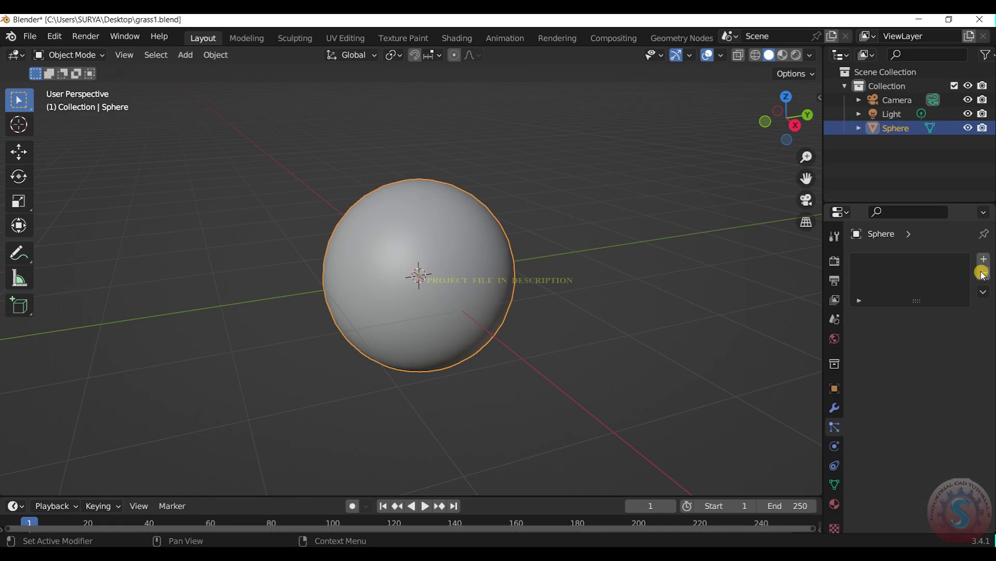
pyautogui.click(984, 260)
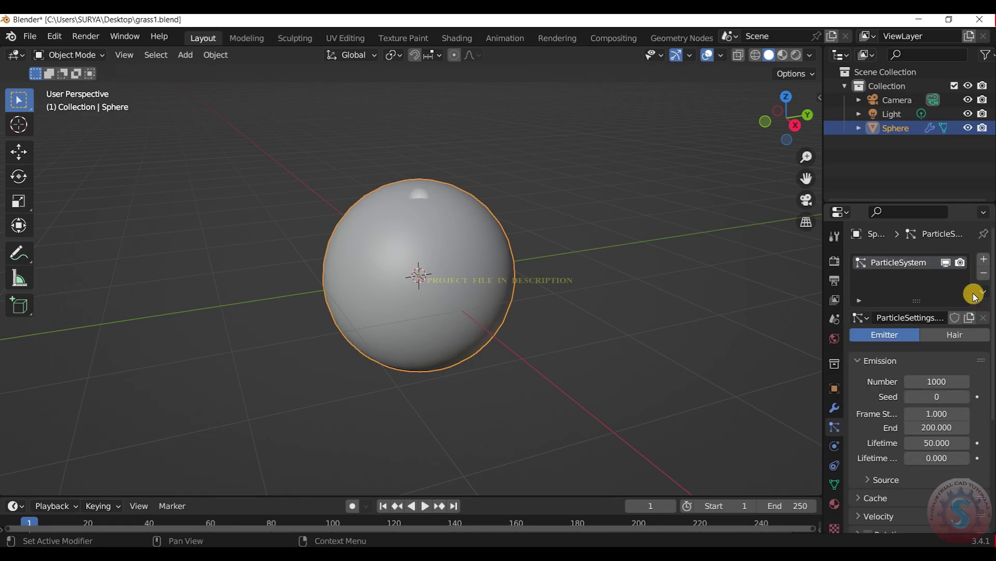
pyautogui.click(954, 335)
# Set the hair count to 50000 and the hair length to 0.1 m.
pyautogui.scroll(-4, 525, 266)
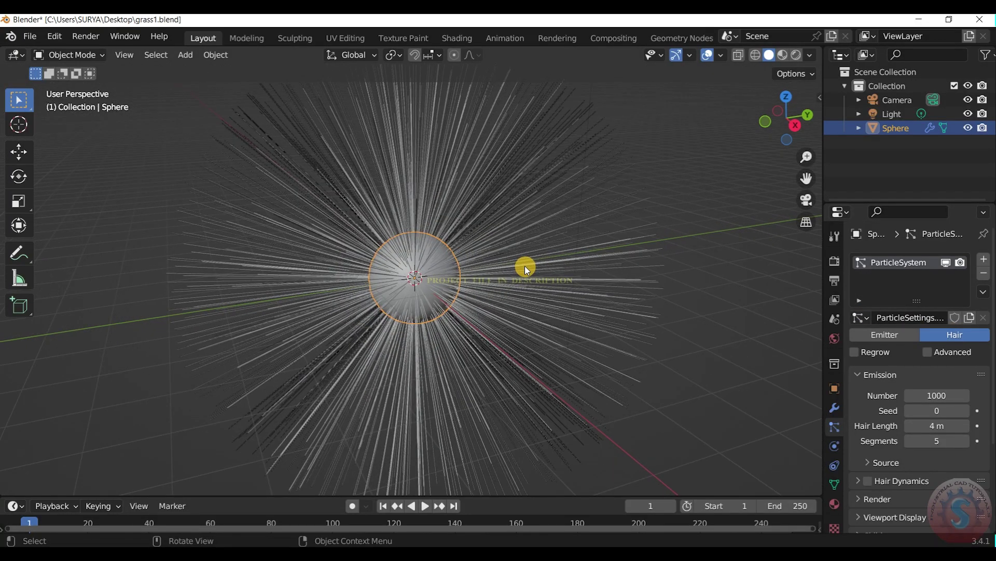
pyautogui.click(939, 395)
pyautogui.write('50000')
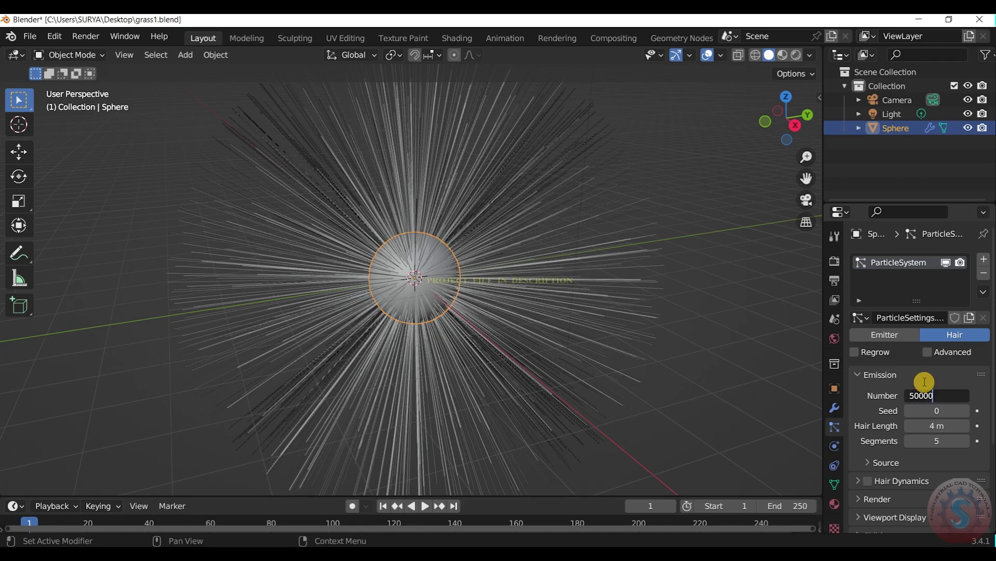
pyautogui.click(717, 291)
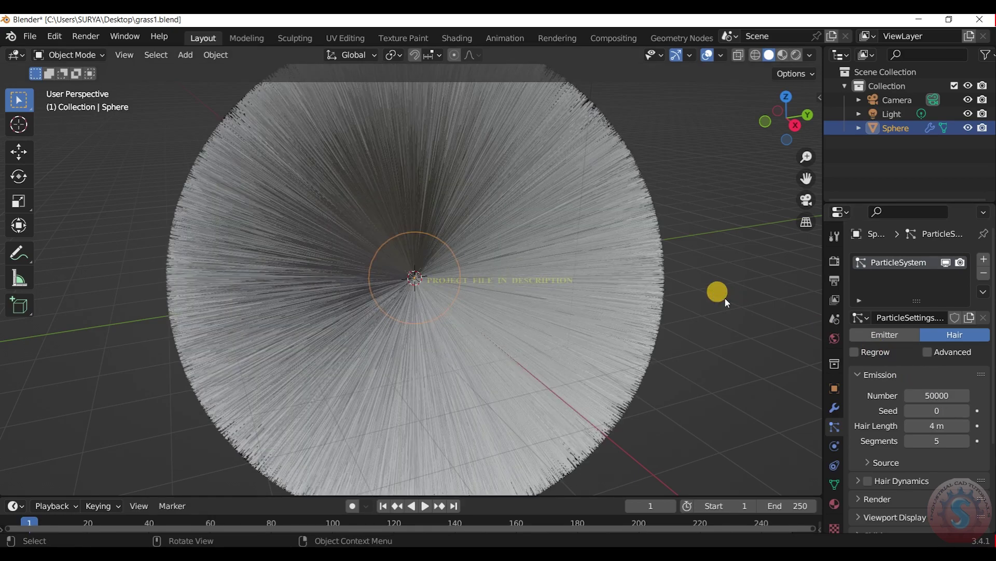
pyautogui.click(934, 428)
pyautogui.write('0.1')
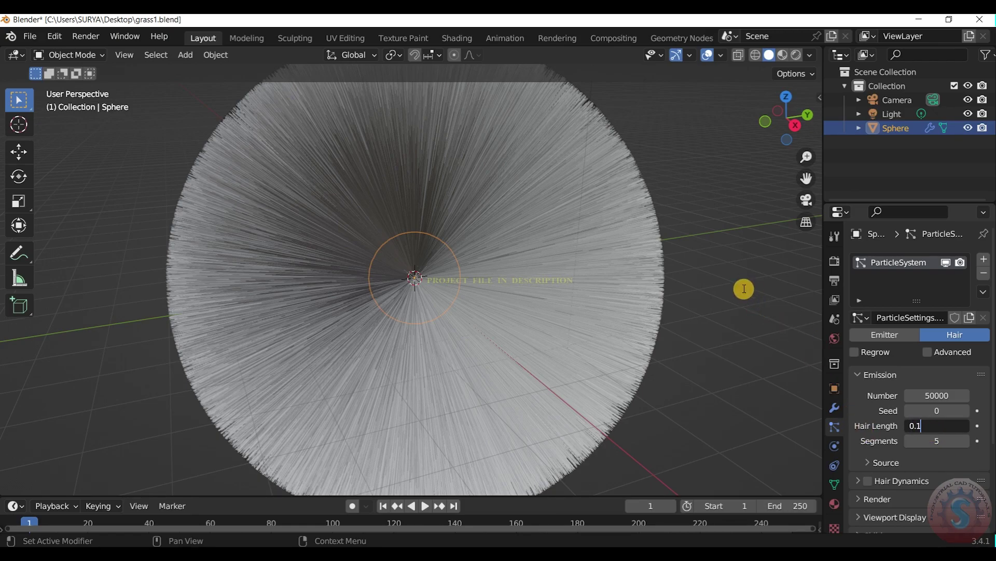
pyautogui.click(744, 289)
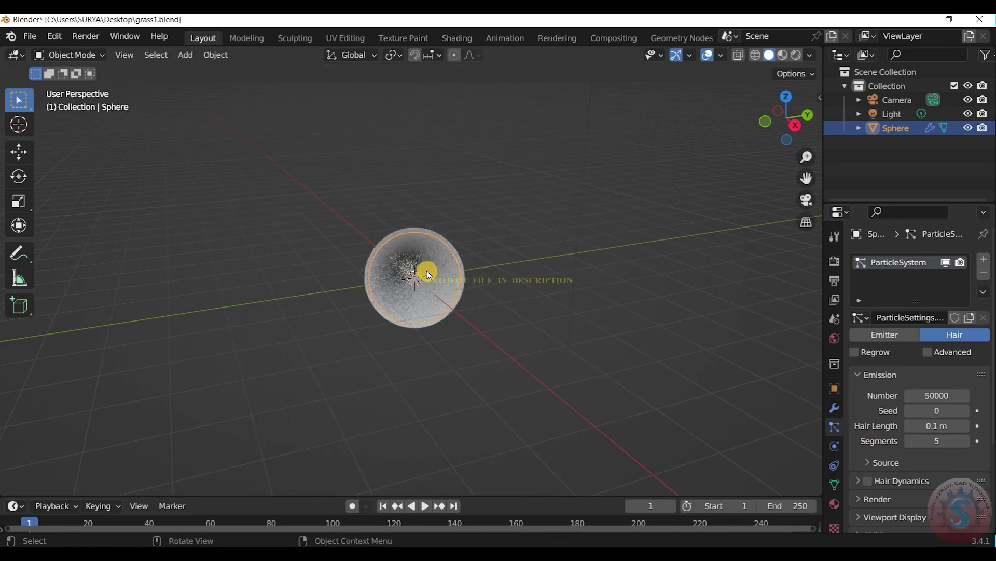
pyautogui.scroll(4, 420, 269)
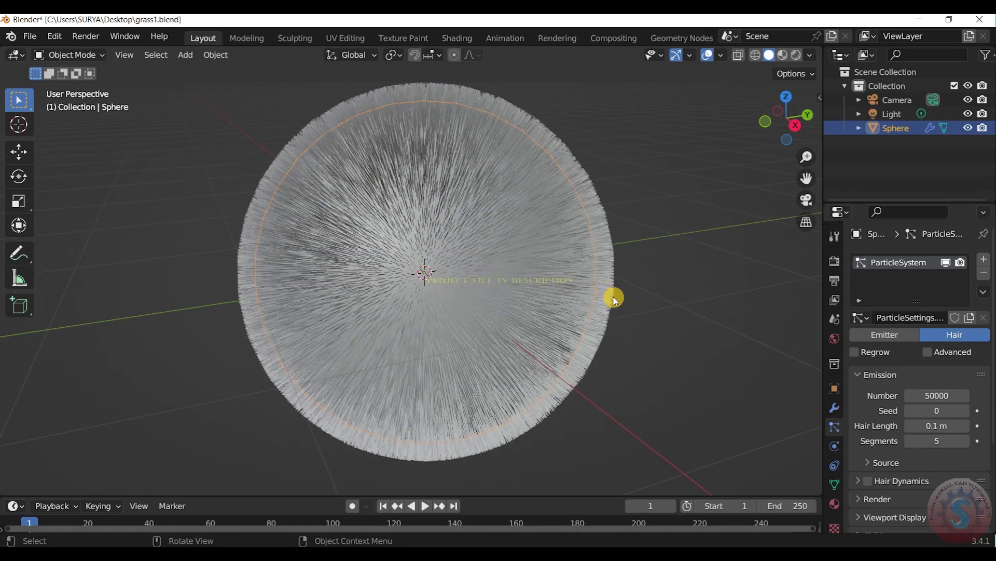
pyautogui.scroll(-3, 913, 441)
pyautogui.scroll(-1, 885, 418)
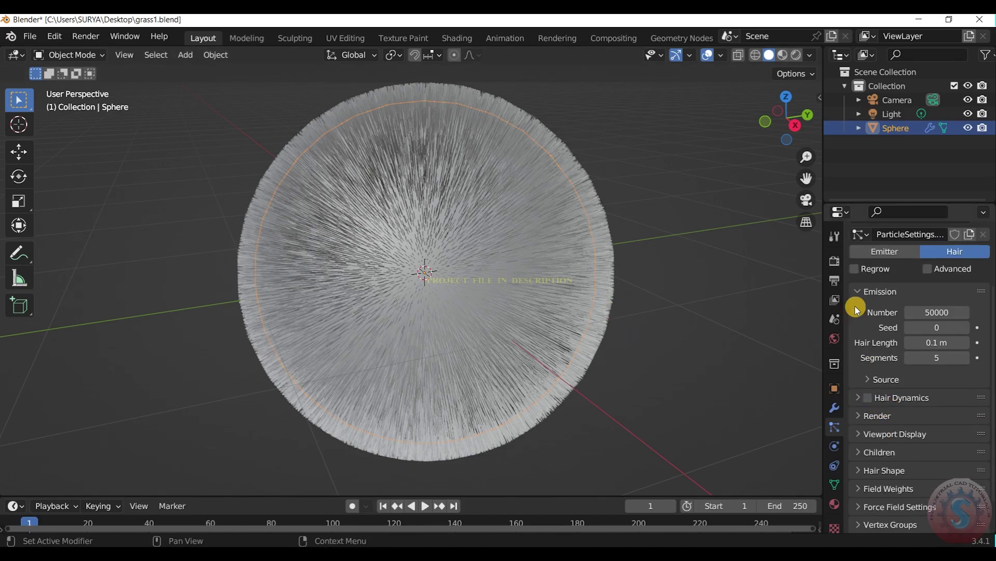
# Enable Advanced hair options and set the Physics Brownian force to 0.1.
pyautogui.click(929, 269)
pyautogui.click(865, 291)
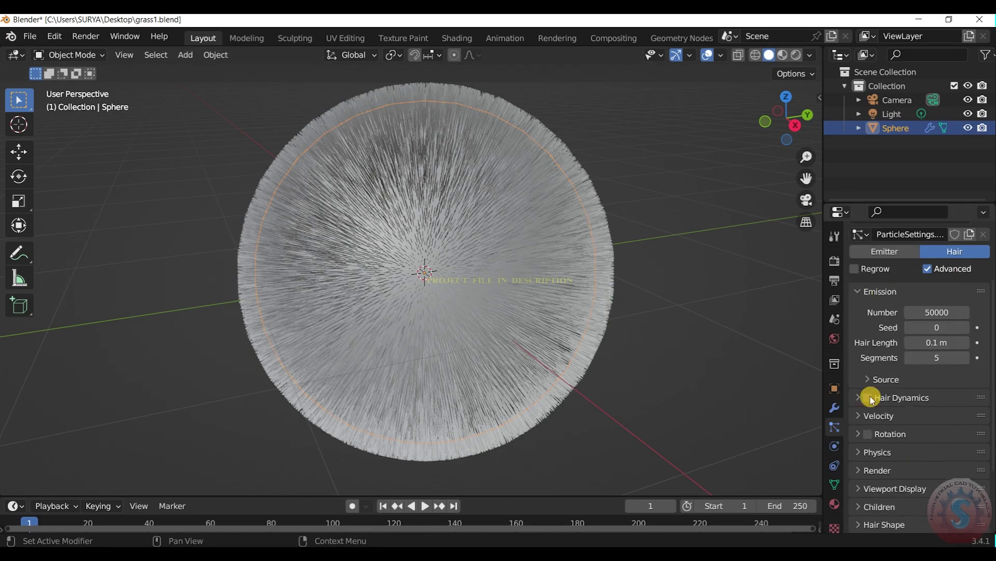
pyautogui.click(873, 293)
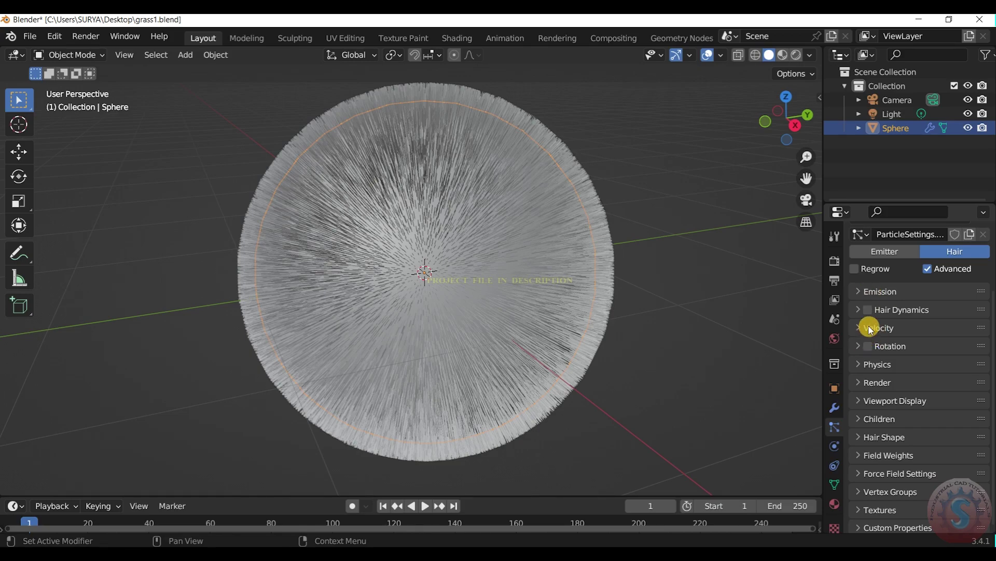
pyautogui.click(870, 366)
pyautogui.scroll(-3, 893, 353)
pyautogui.write('0.1')
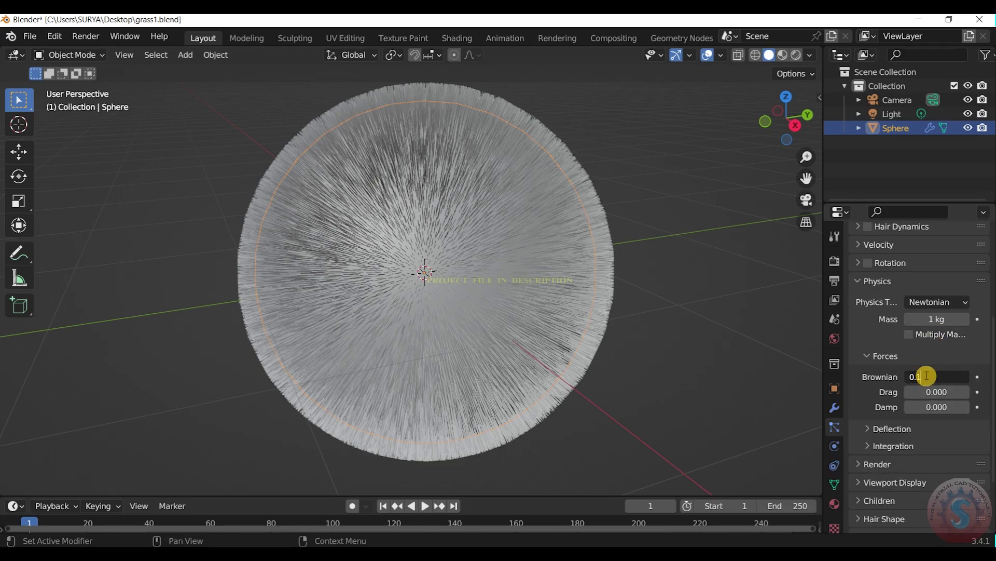
pyautogui.press('Return')
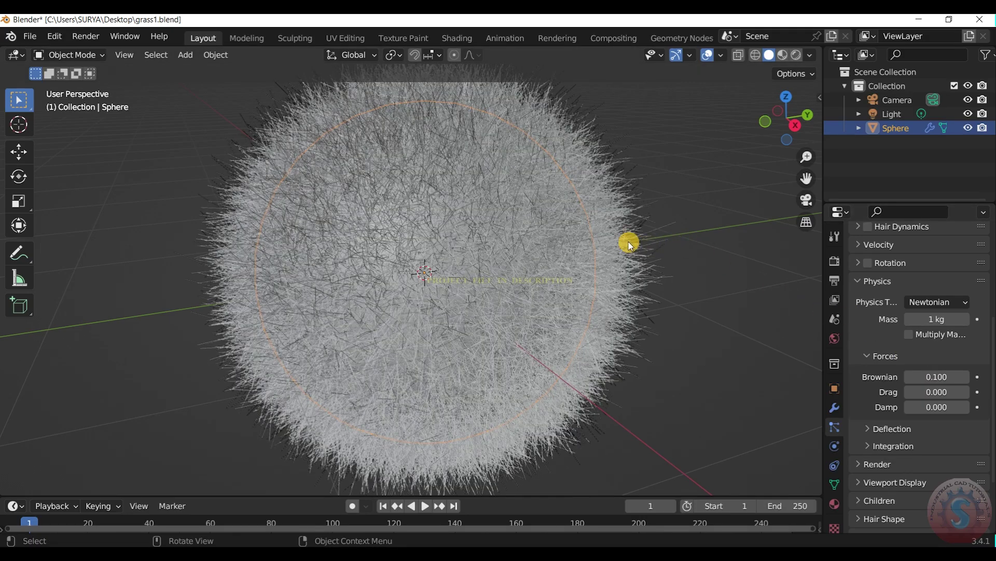
# Deselect, orbit around, and reselect the sphere to inspect the fuzzy hair coat.
pyautogui.scroll(-5, 629, 244)
pyautogui.click(644, 217)
pyautogui.scroll(4, 560, 196)
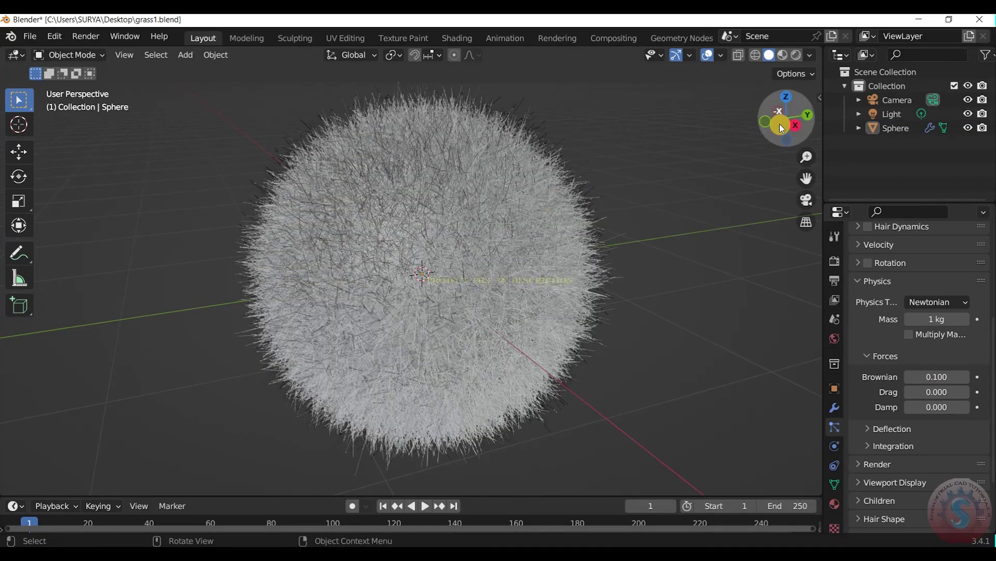
pyautogui.moveTo(779, 125); pyautogui.dragTo(775, 124)
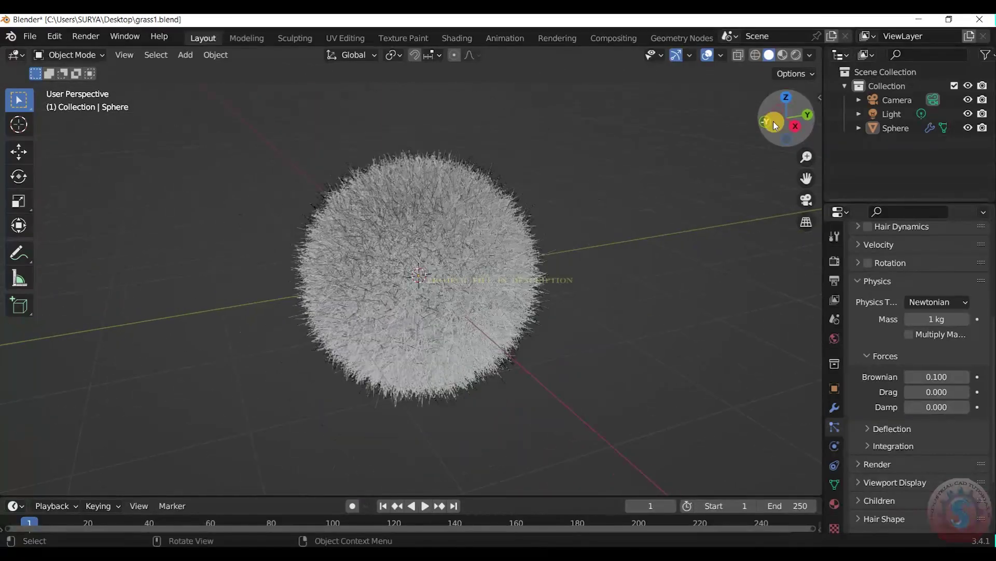
pyautogui.click(533, 204)
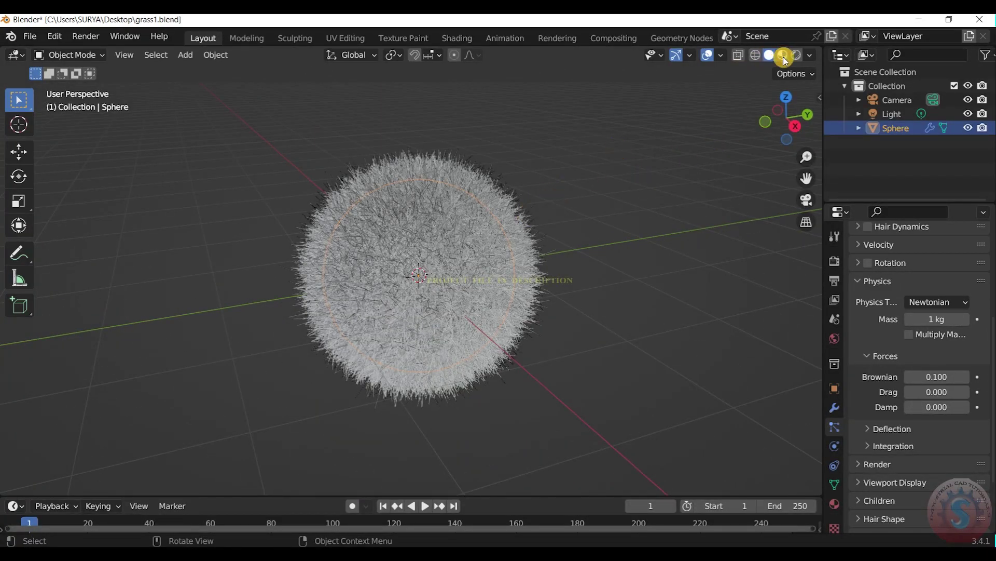
# Switch the viewport to Rendered shading and add a new material to the sphere.
pyautogui.click(781, 58)
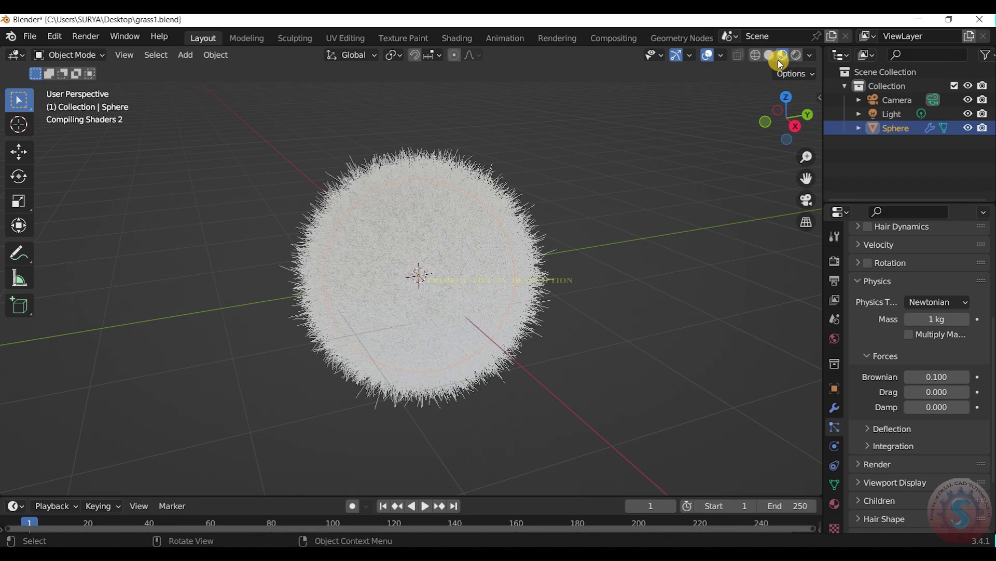
pyautogui.click(796, 55)
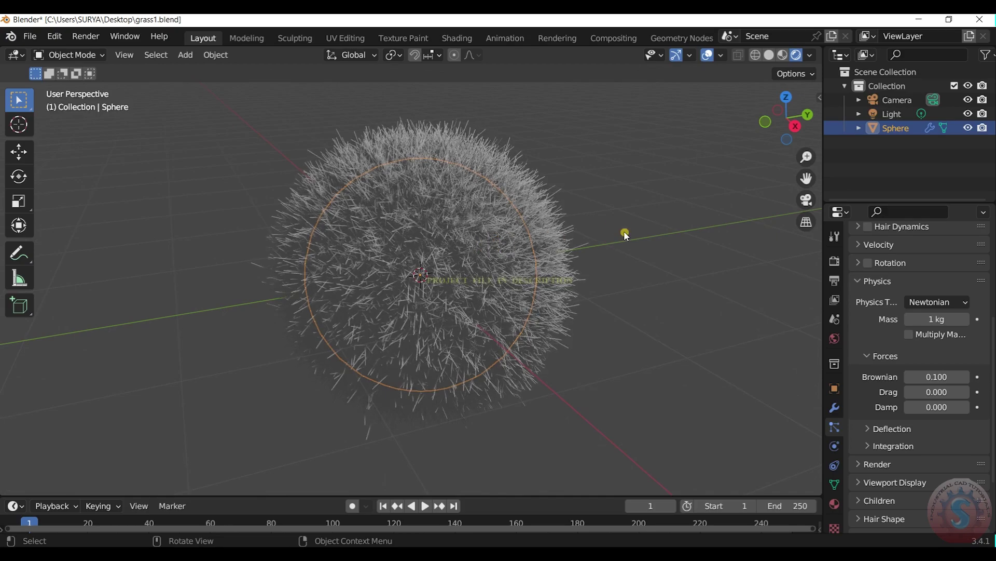
pyautogui.click(625, 232)
pyautogui.click(548, 248)
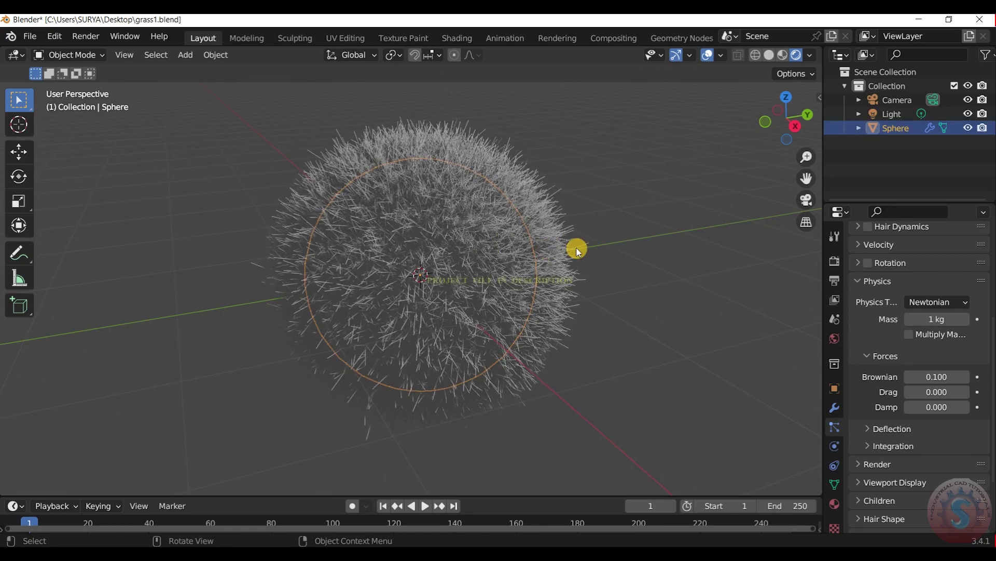
pyautogui.click(628, 244)
pyautogui.click(835, 505)
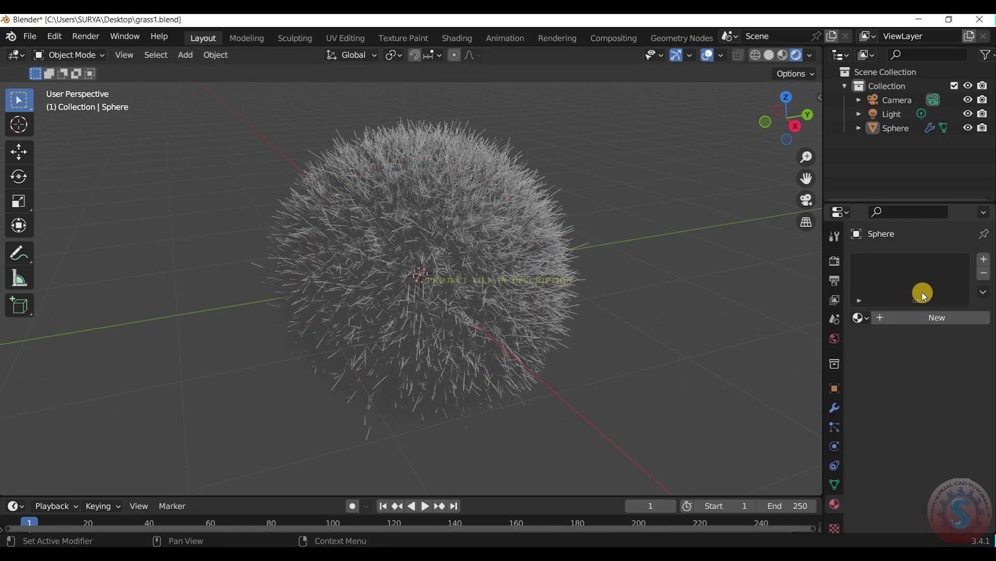
pyautogui.click(931, 318)
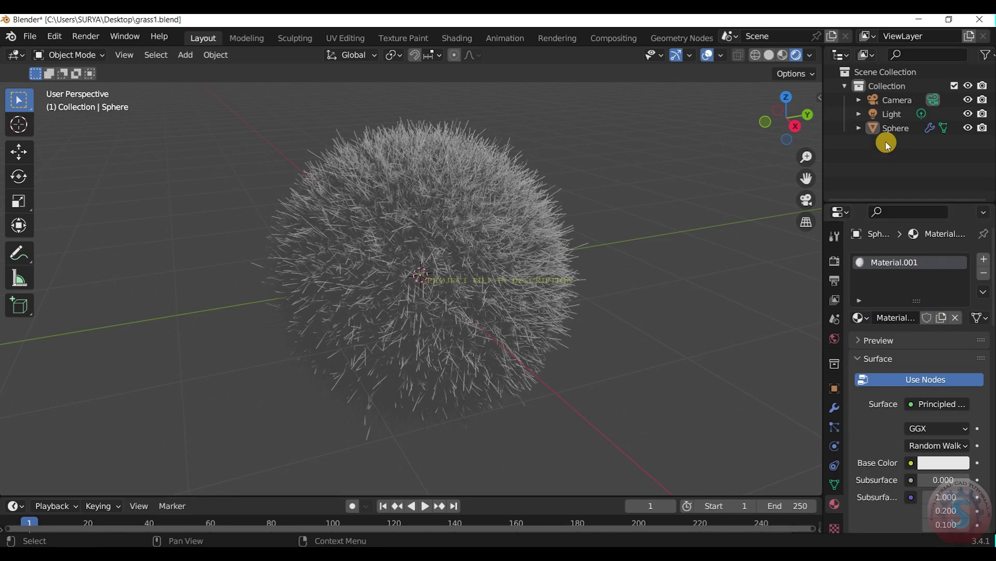
# Rename both the sphere object and its material to Grass.
pyautogui.doubleClick(909, 129)
pyautogui.write('Grass')
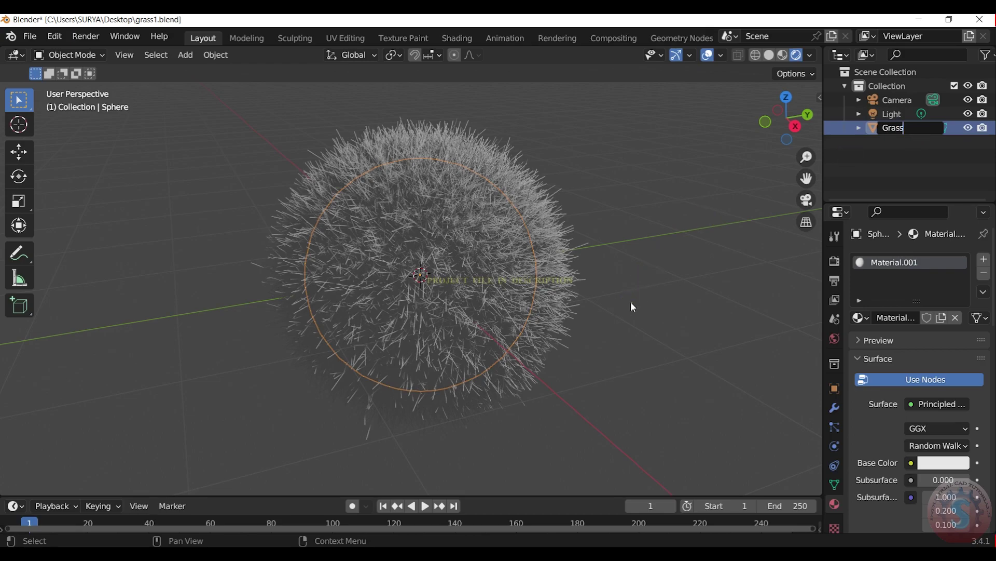
pyautogui.click(919, 294)
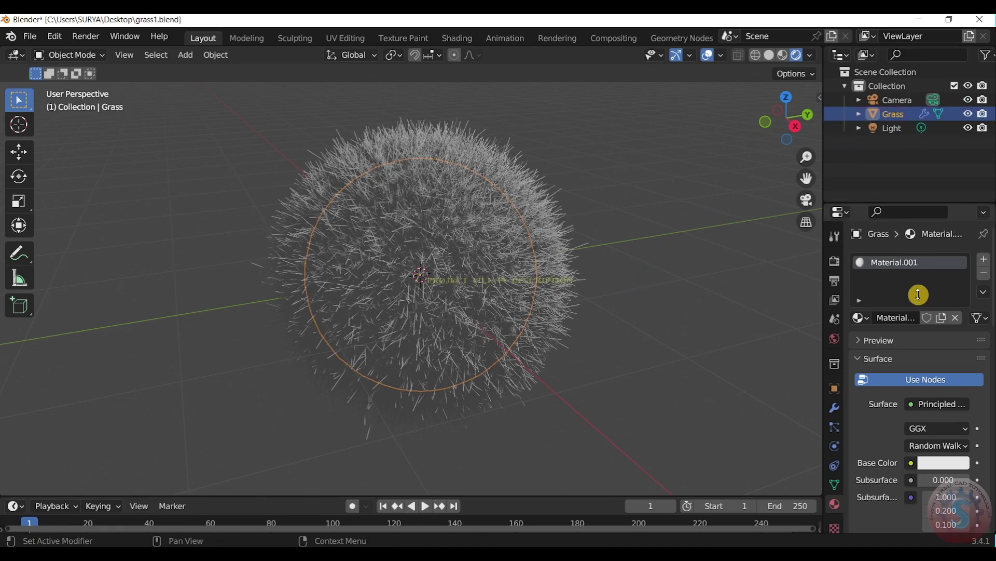
pyautogui.doubleClick(912, 262)
pyautogui.write('G')
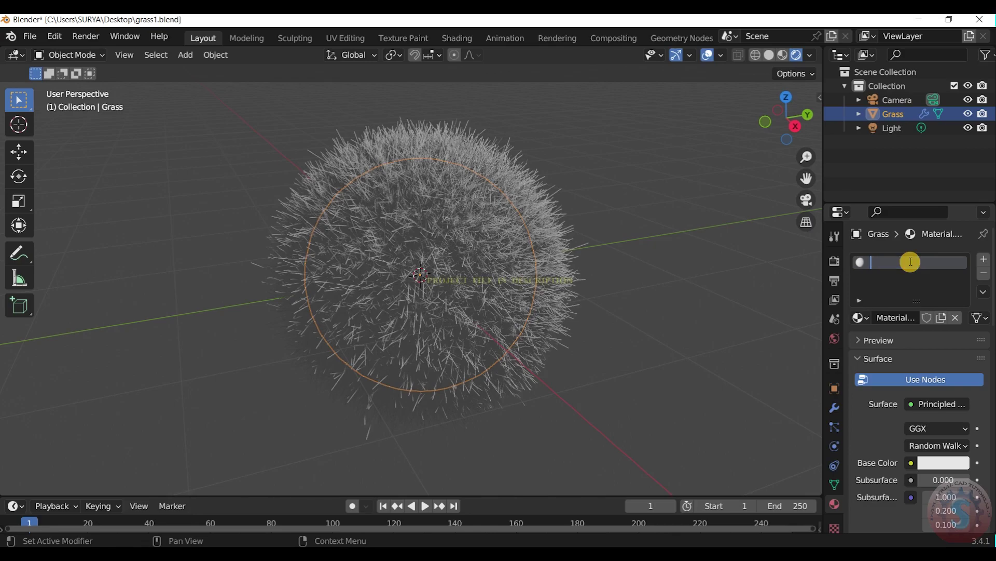
pyautogui.write('rass')
pyautogui.press('Return')
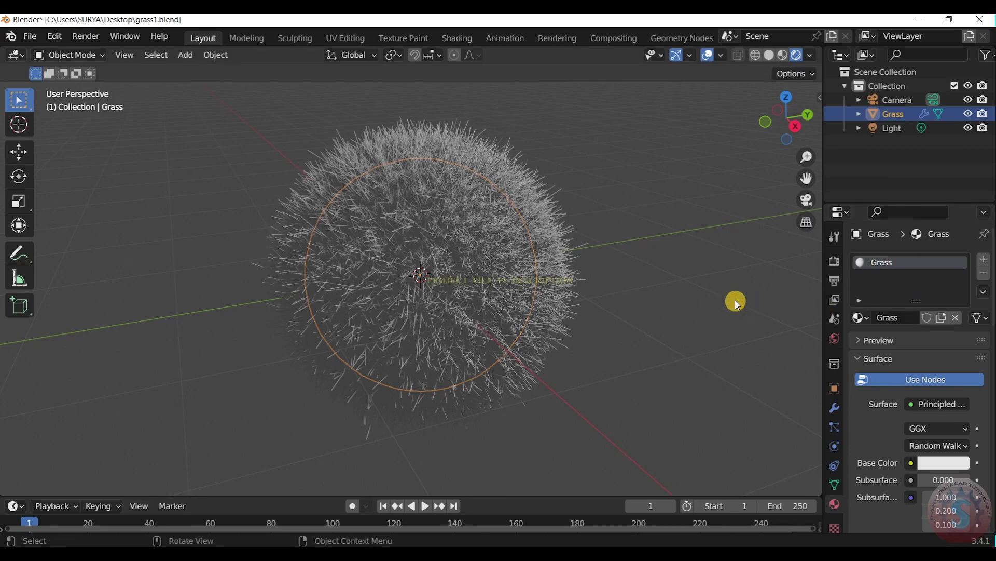
# Open the Shading workspace and frame the grass sphere in Rendered view.
pyautogui.click(457, 42)
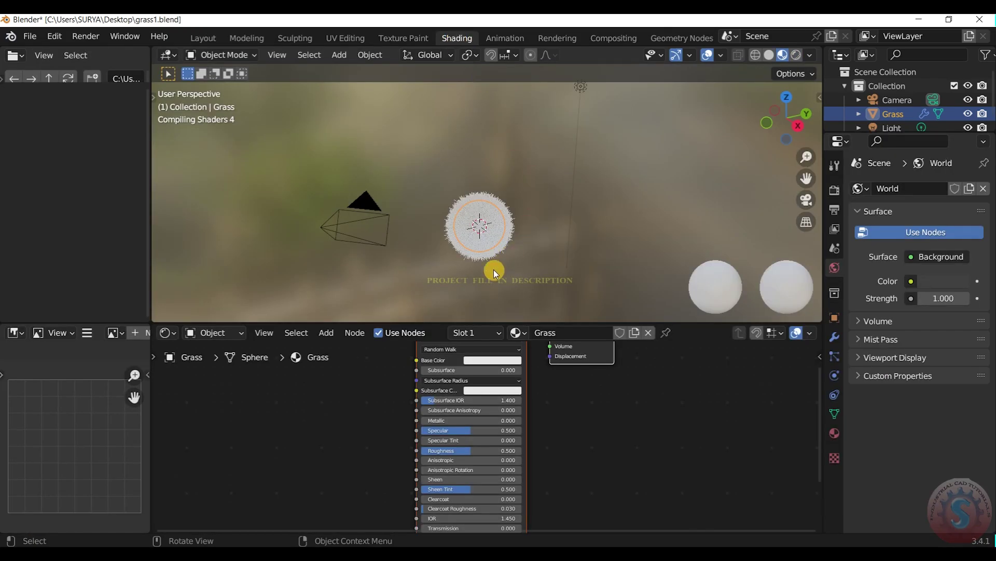
pyautogui.moveTo(806, 178); pyautogui.dragTo(806, 103)
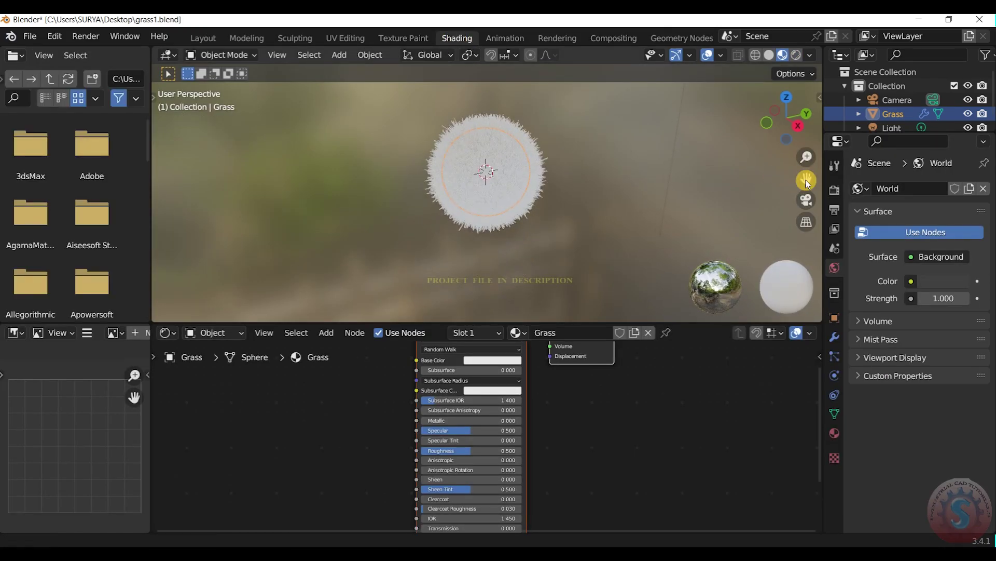
pyautogui.scroll(2, 787, 82)
pyautogui.scroll(2, 786, 84)
pyautogui.moveTo(804, 176); pyautogui.dragTo(805, 208)
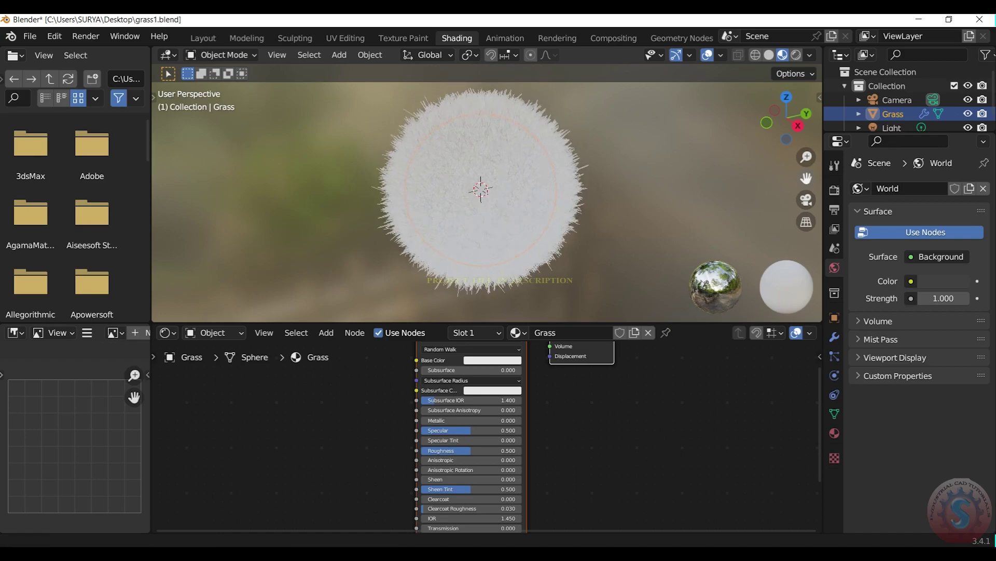
pyautogui.click(797, 55)
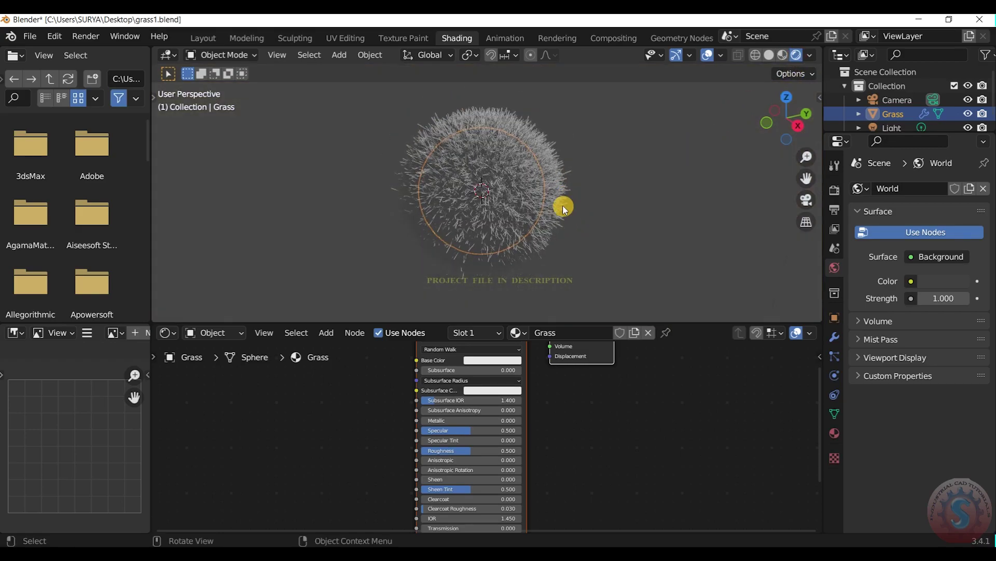
pyautogui.click(665, 205)
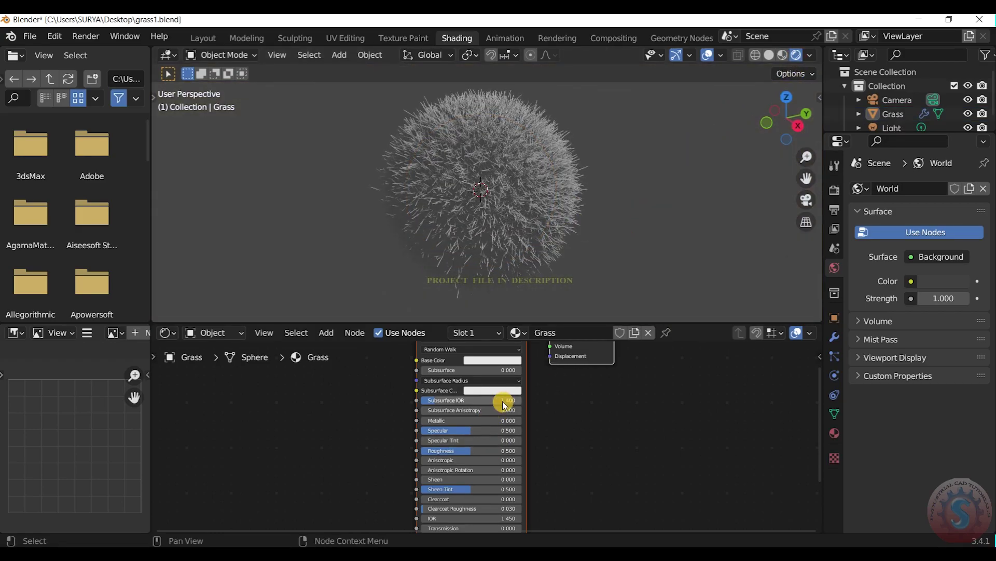
# Set the Principled BSDF base colour to hex F2F2F2.
pyautogui.click(497, 359)
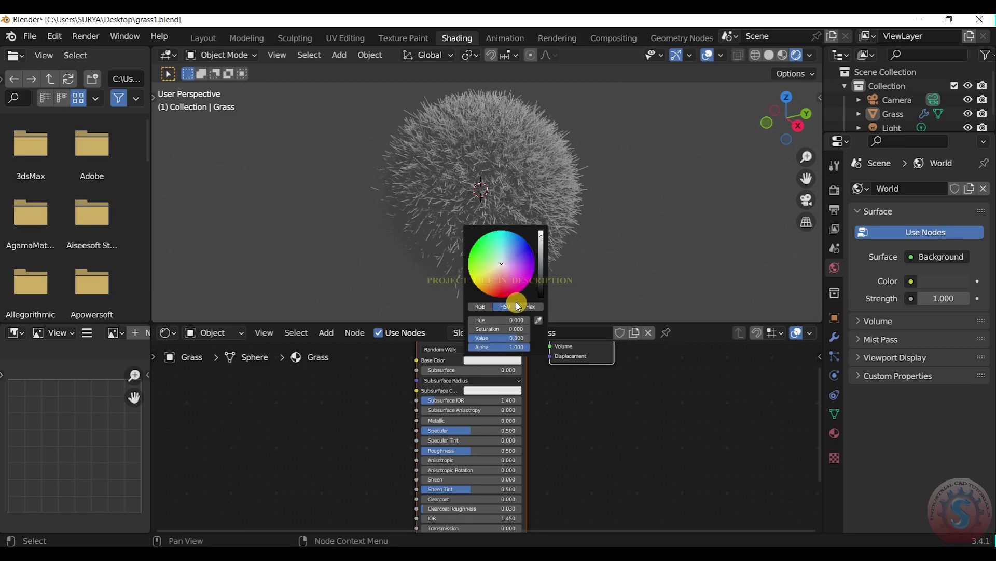
pyautogui.click(527, 305)
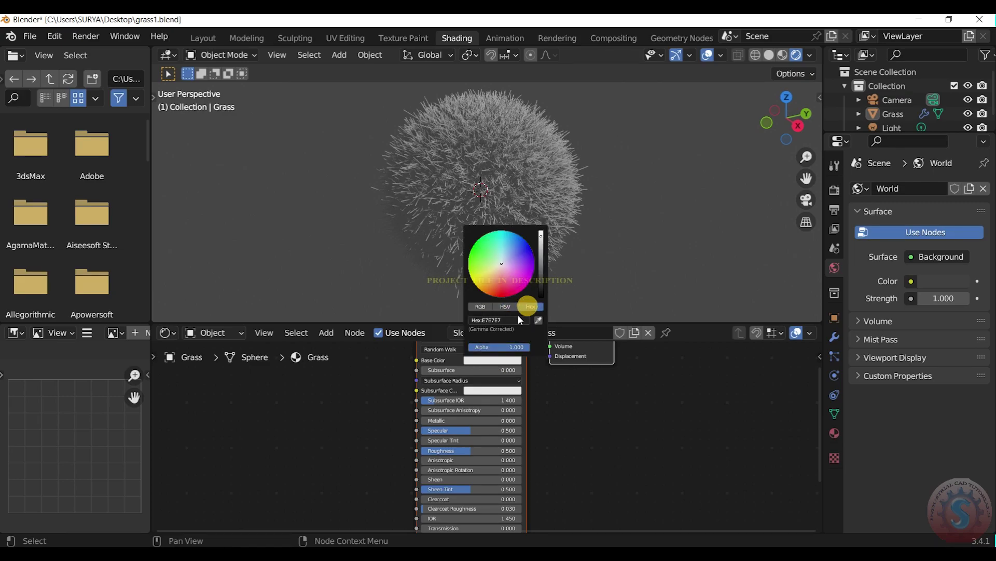
pyautogui.click(511, 321)
pyautogui.write('F2F2F2')
pyautogui.press('Return')
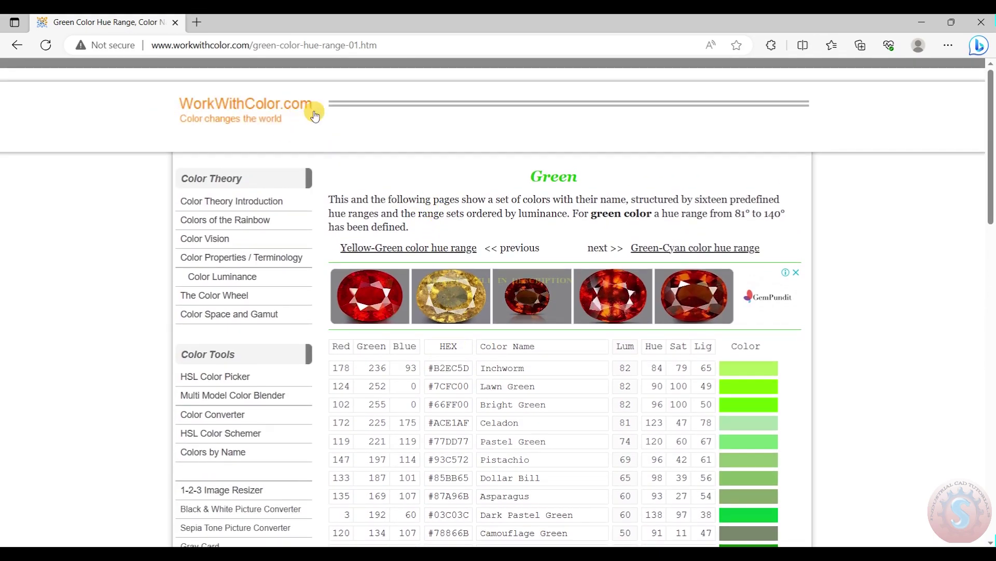
# Select the Dark Pastel Green code 03C03C in Edge's colour table and minimise the browser.
pyautogui.scroll(-2, 305, 129)
pyautogui.scroll(-2, 306, 161)
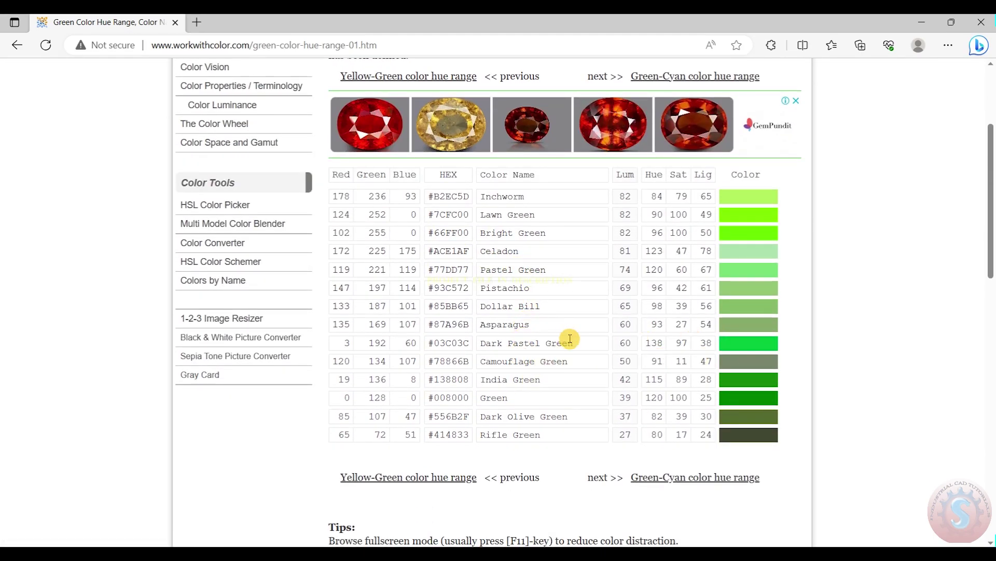
pyautogui.moveTo(467, 343); pyautogui.dragTo(442, 343)
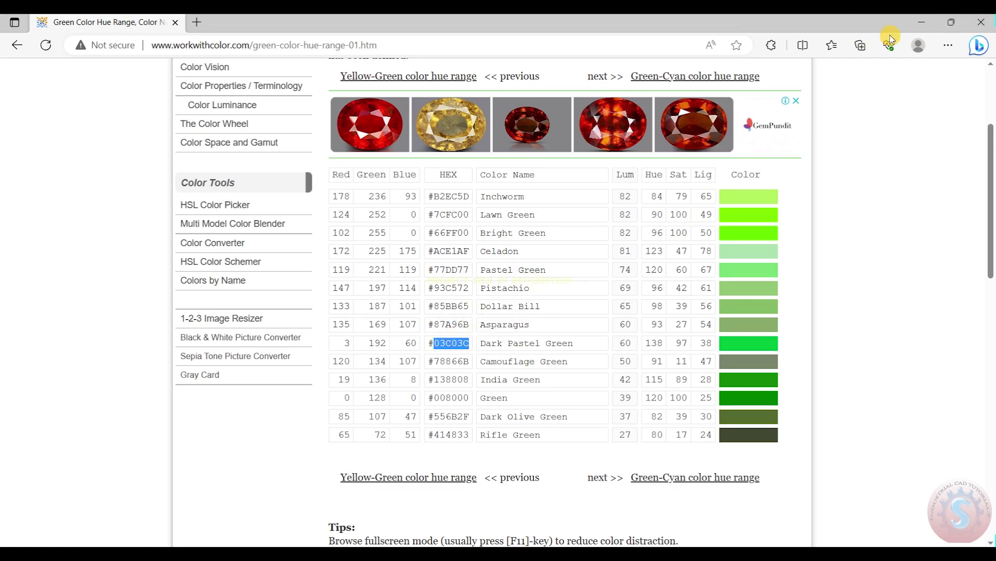
pyautogui.click(917, 21)
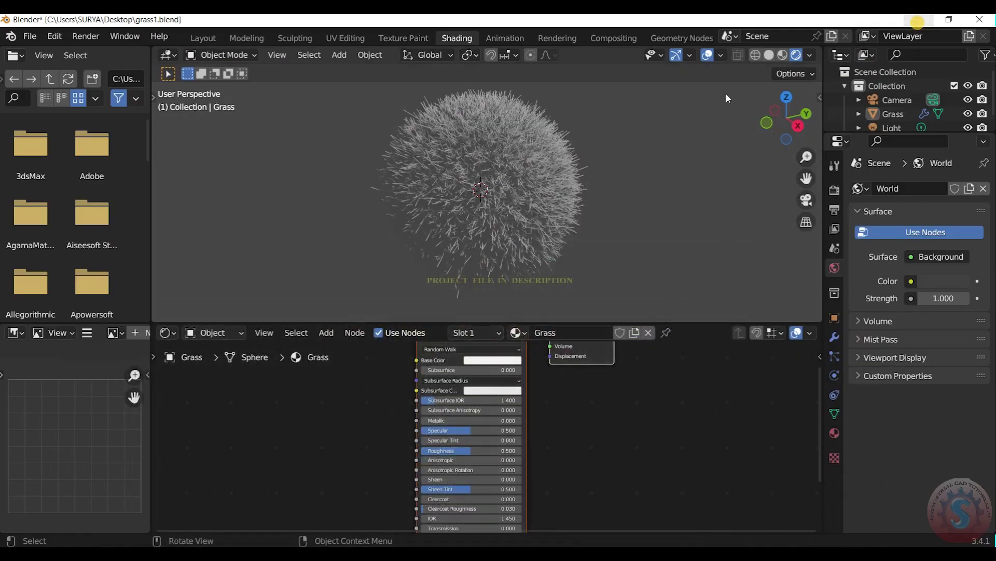
# Apply the green hex 03C03C as the Grass material's base colour.
pyautogui.click(507, 363)
pyautogui.write('03C03C')
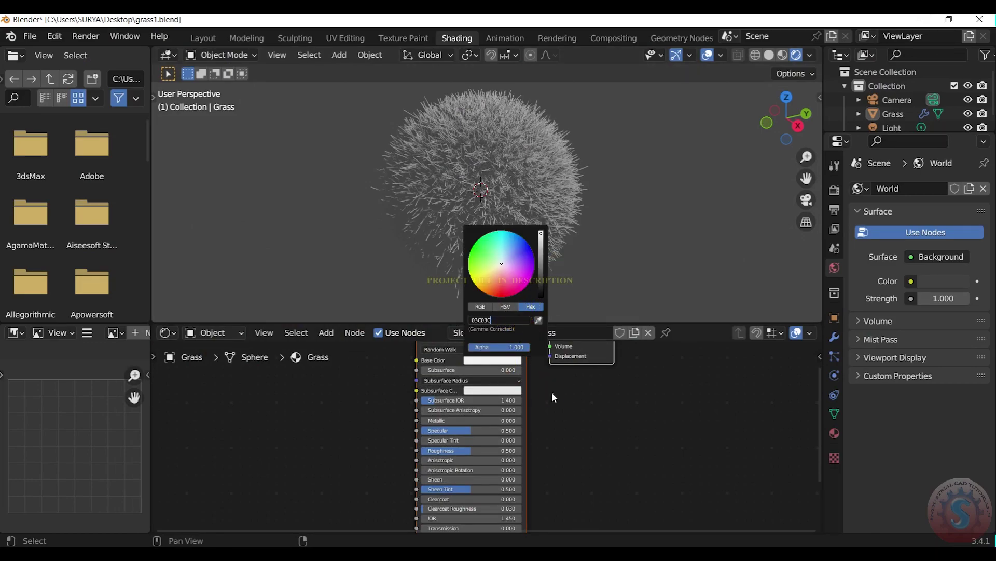
pyautogui.press('Return')
pyautogui.scroll(4, 643, 160)
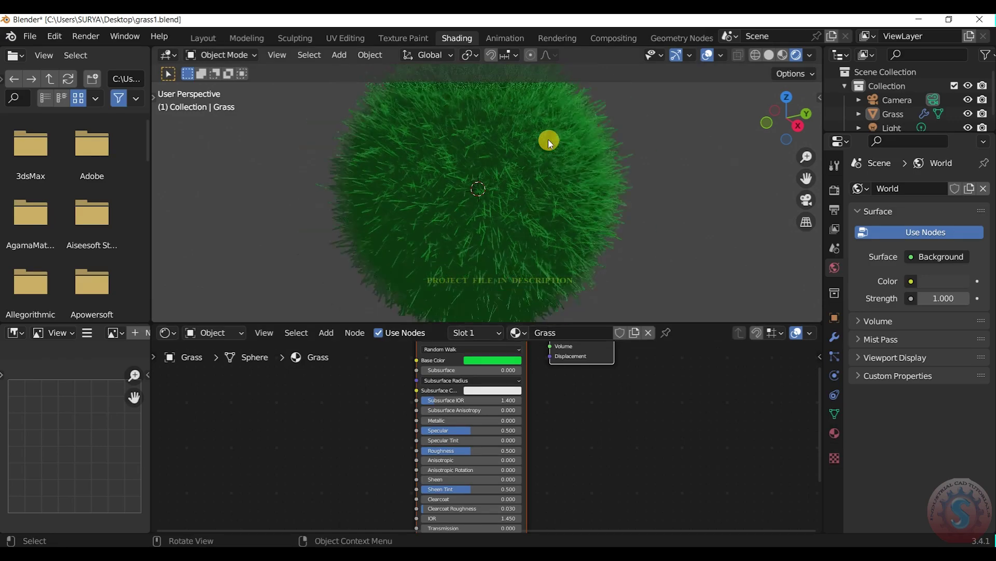
pyautogui.scroll(-4, 603, 126)
pyautogui.scroll(-4, 571, 168)
pyautogui.scroll(4, 538, 132)
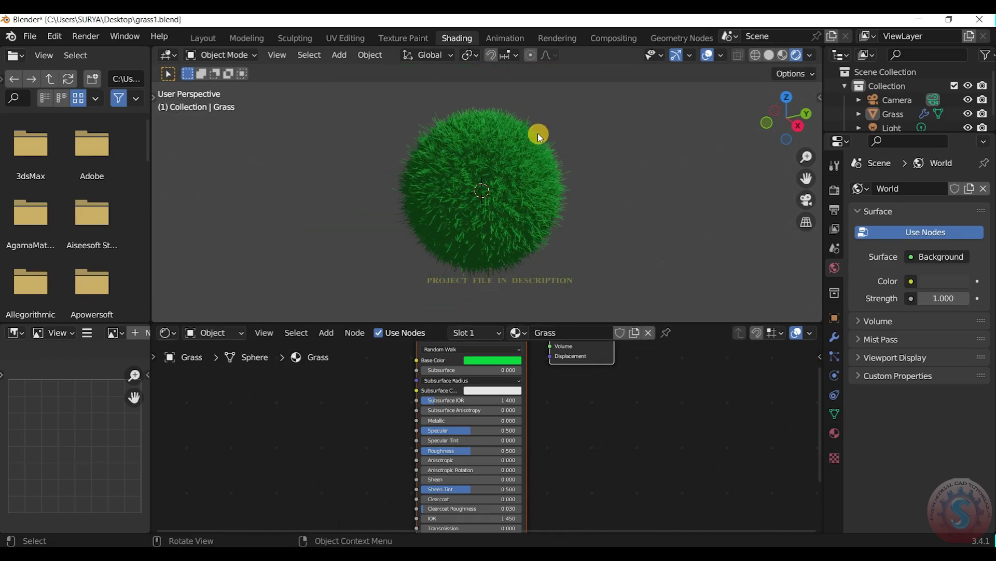
pyautogui.scroll(1, 538, 133)
pyautogui.scroll(4, 538, 133)
pyautogui.scroll(-4, 550, 172)
pyautogui.scroll(-4, 555, 174)
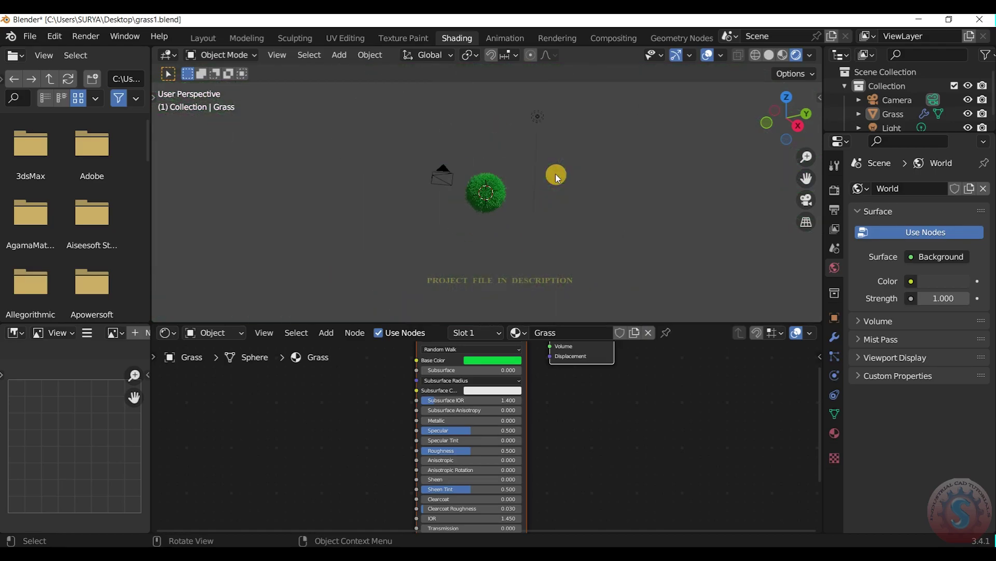
# Enlarge the 3D viewport over the node editor and switch to top view.
pyautogui.moveTo(584, 427); pyautogui.dragTo(590, 514, button='middle')
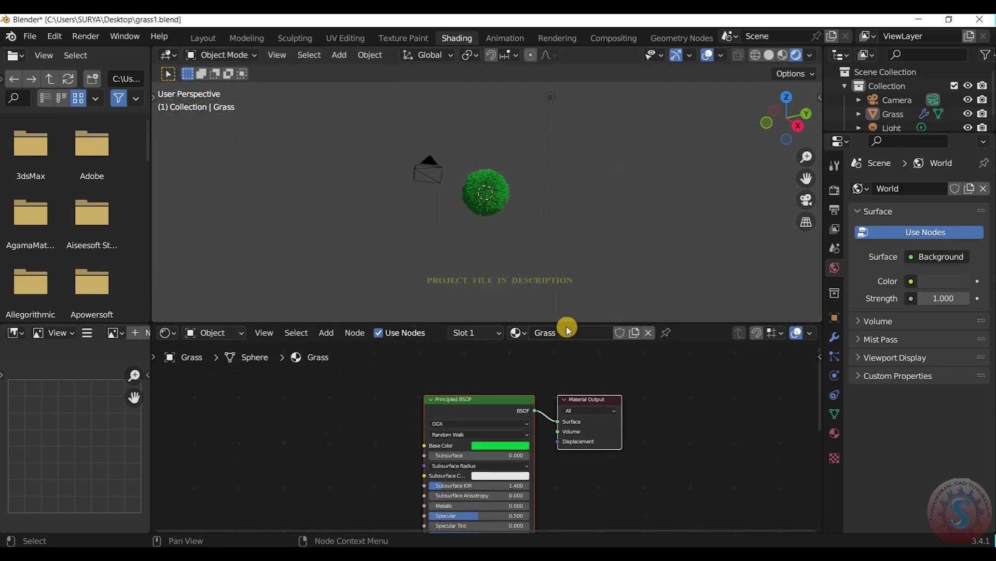
pyautogui.moveTo(566, 323); pyautogui.dragTo(571, 470)
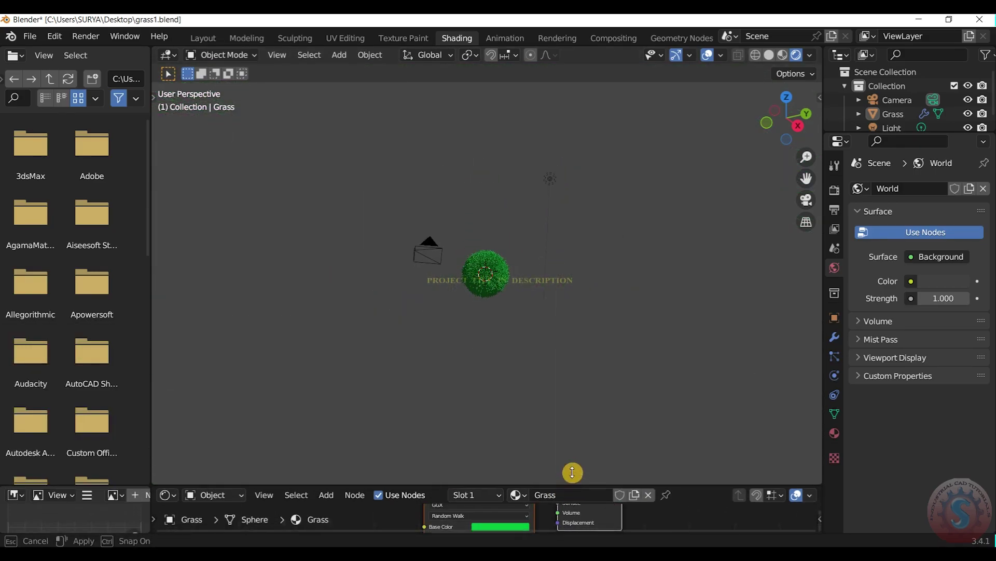
pyautogui.scroll(4, 497, 283)
pyautogui.scroll(3, 493, 243)
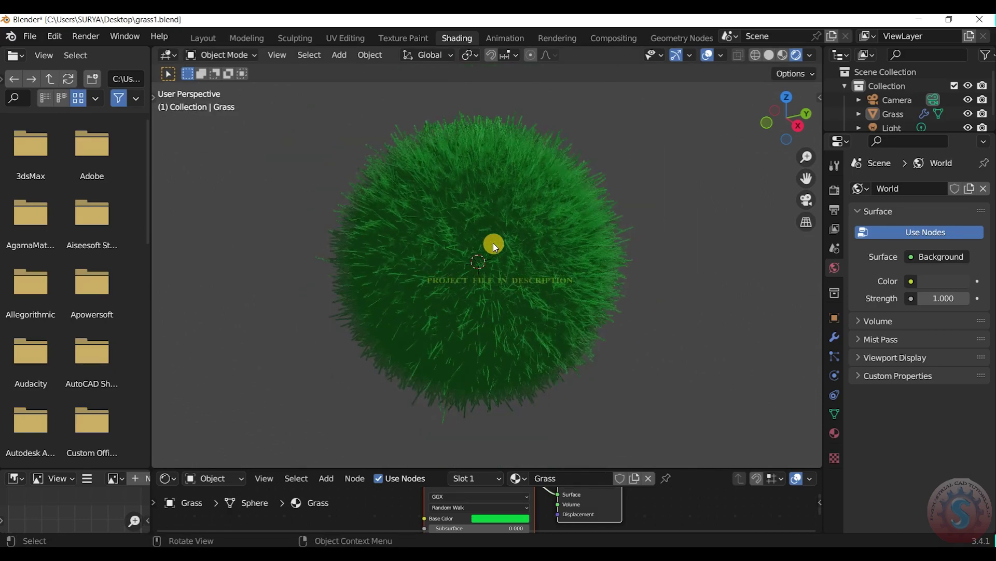
pyautogui.scroll(-1, 493, 243)
pyautogui.scroll(-5, 493, 243)
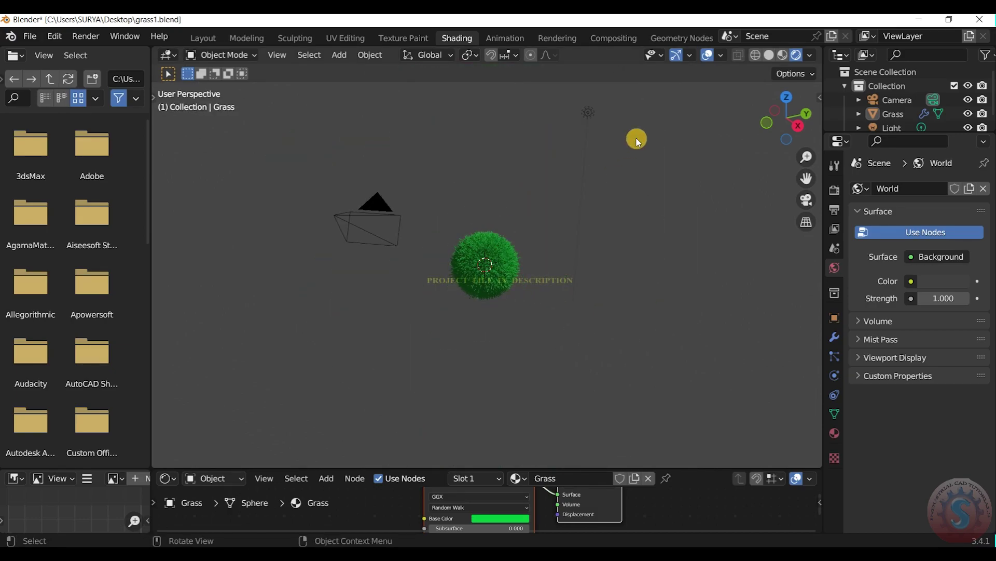
pyautogui.press('KP_7')
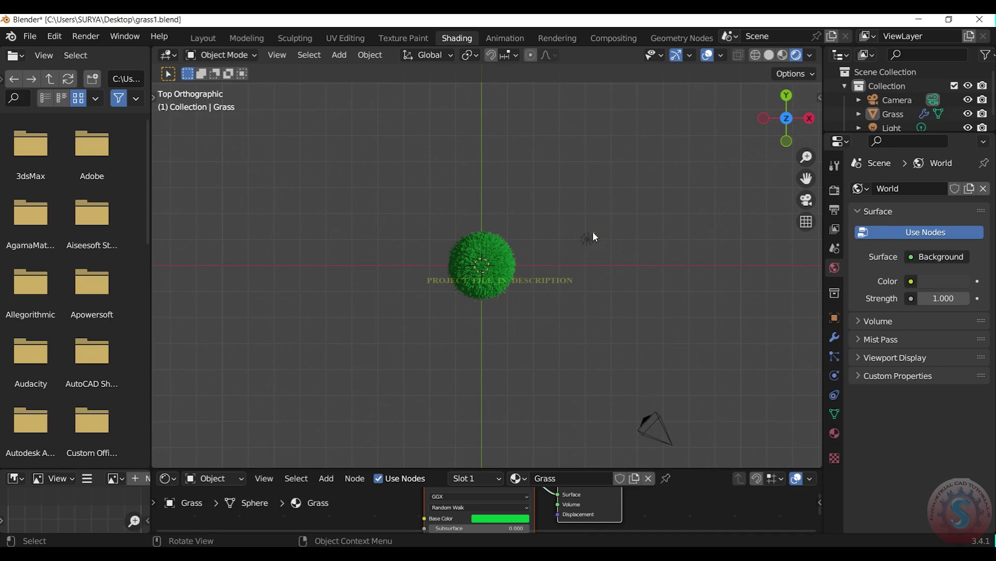
# Reposition the light, then duplicate it and place the copy below-right of the sphere.
pyautogui.click(592, 238)
pyautogui.press('g')
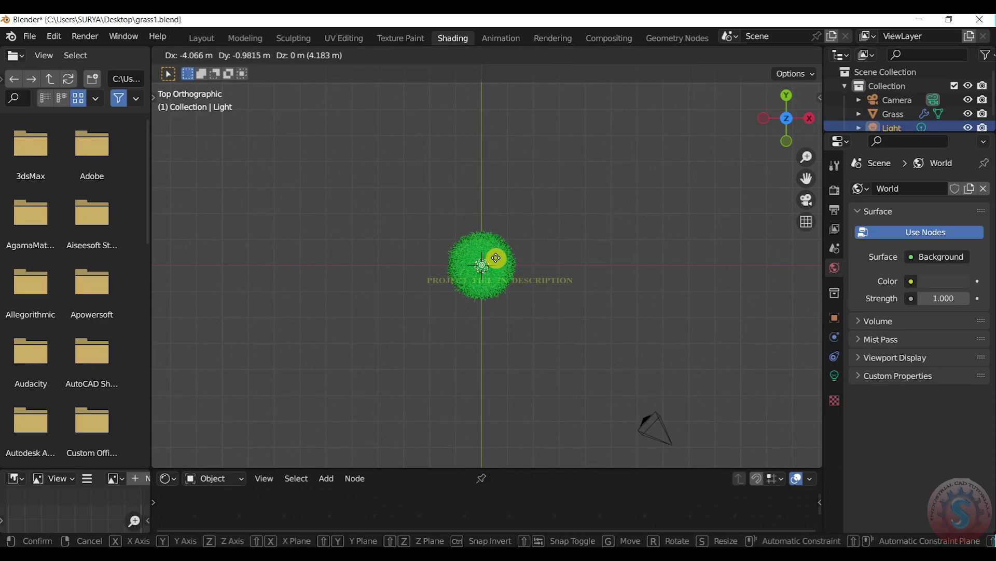
pyautogui.click(496, 258)
pyautogui.hotkey('shift', 'd')
pyautogui.press('g')
pyautogui.click(548, 357)
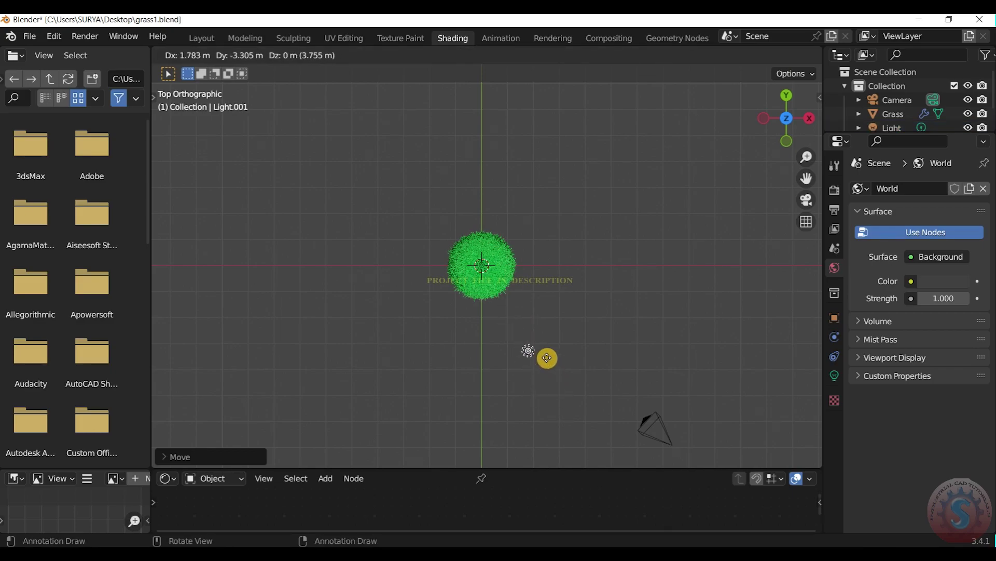
pyautogui.click(552, 378)
# From the camera view, lower the light above the sphere along Z.
pyautogui.scroll(-2, 597, 275)
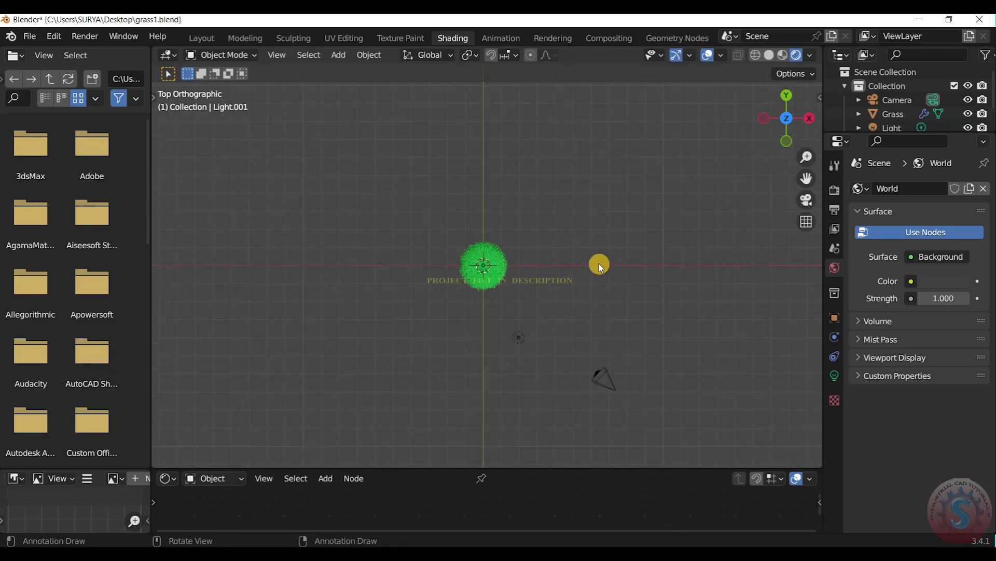
pyautogui.moveTo(600, 268); pyautogui.dragTo(587, 265, button='middle')
pyautogui.press('KP_0')
pyautogui.scroll(-2, 519, 266)
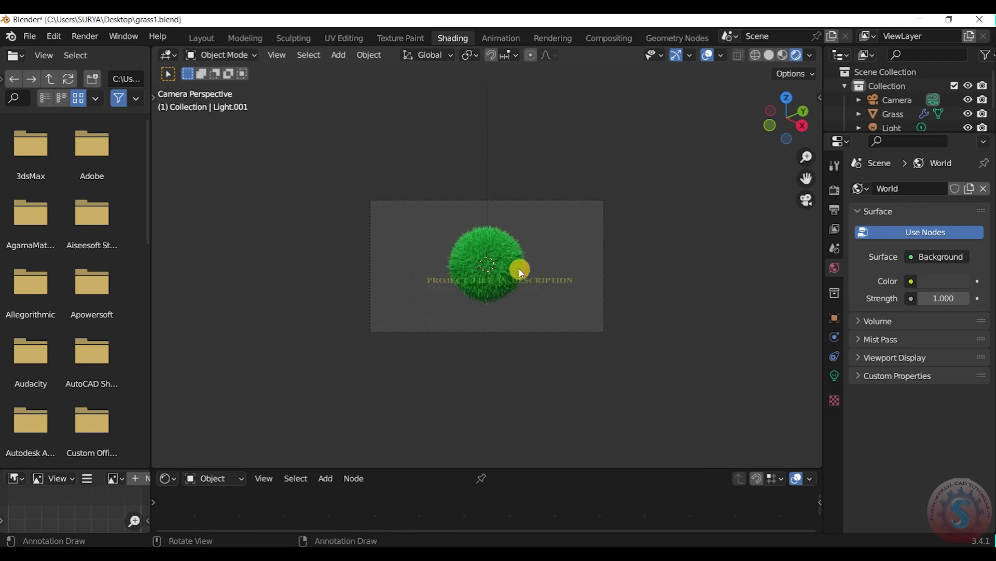
pyautogui.scroll(-2, 519, 269)
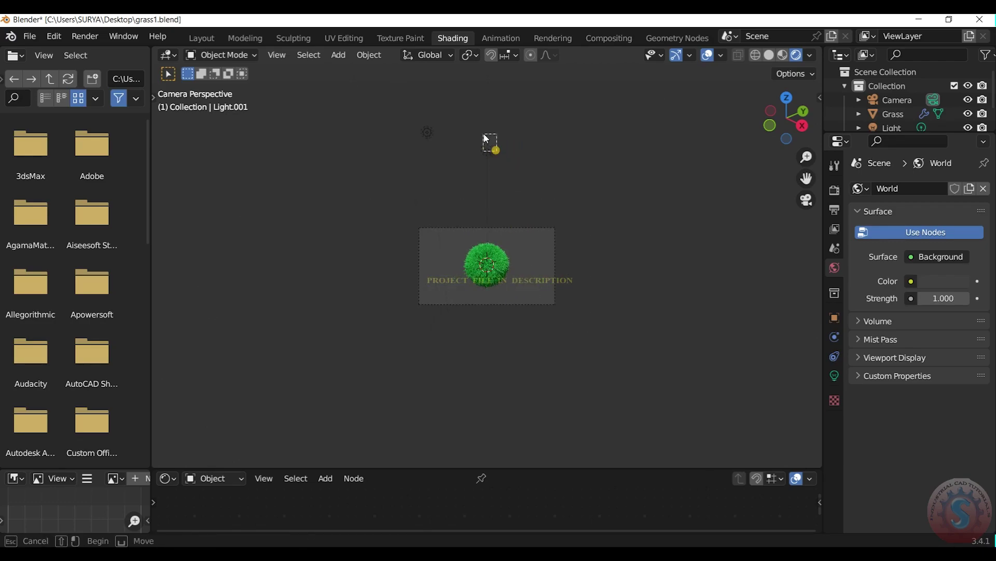
pyautogui.click(498, 158)
pyautogui.scroll(1, 497, 158)
pyautogui.press('g')
pyautogui.press('z')
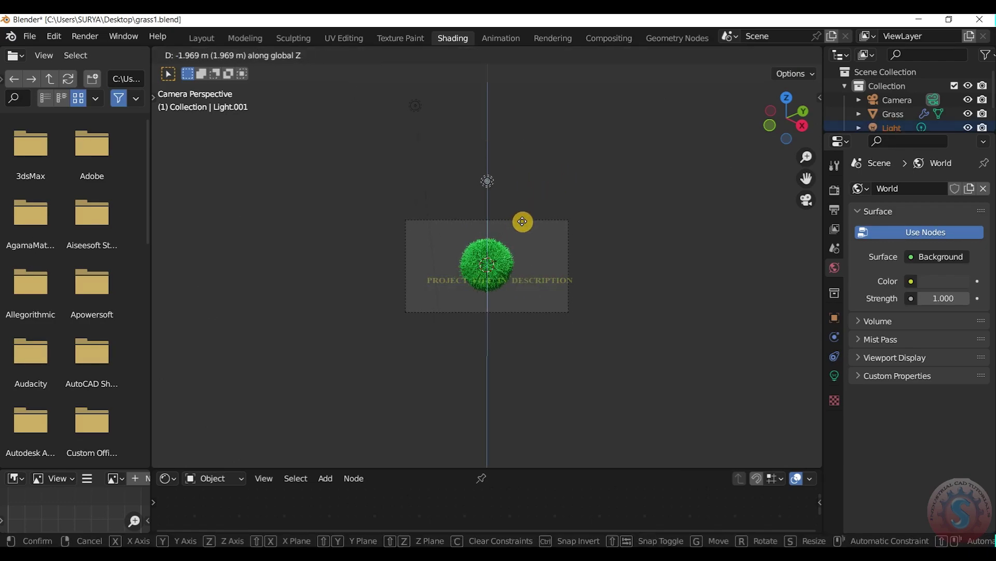
pyautogui.click(526, 194)
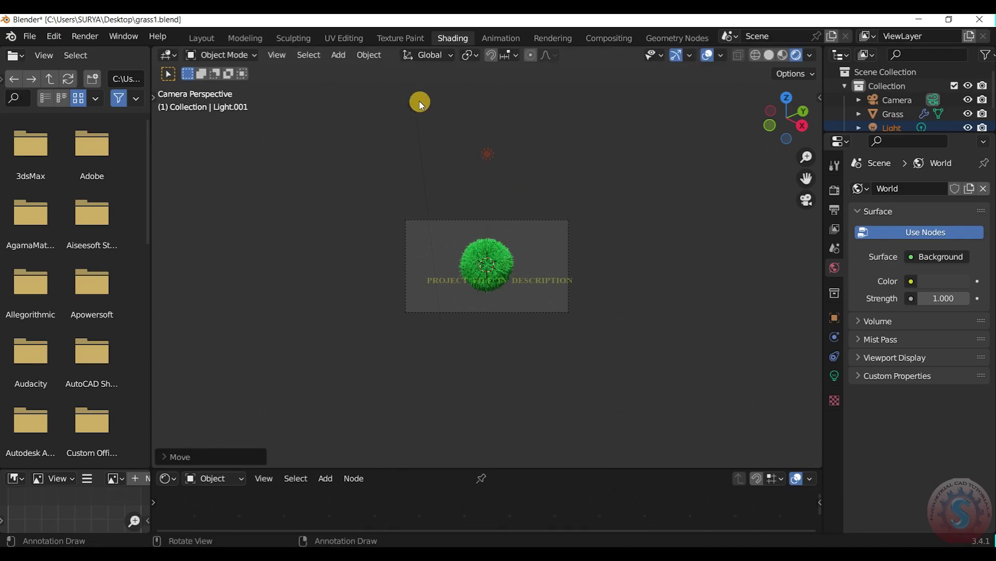
# Lower the second light along Z and compare top and camera views.
pyautogui.click(420, 103)
pyautogui.press('g')
pyautogui.press('z')
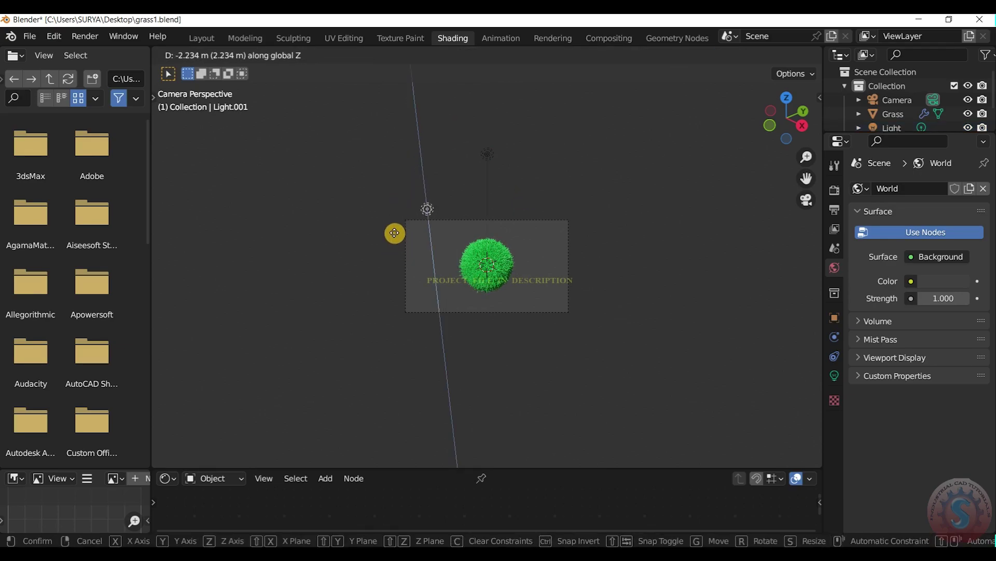
pyautogui.click(398, 186)
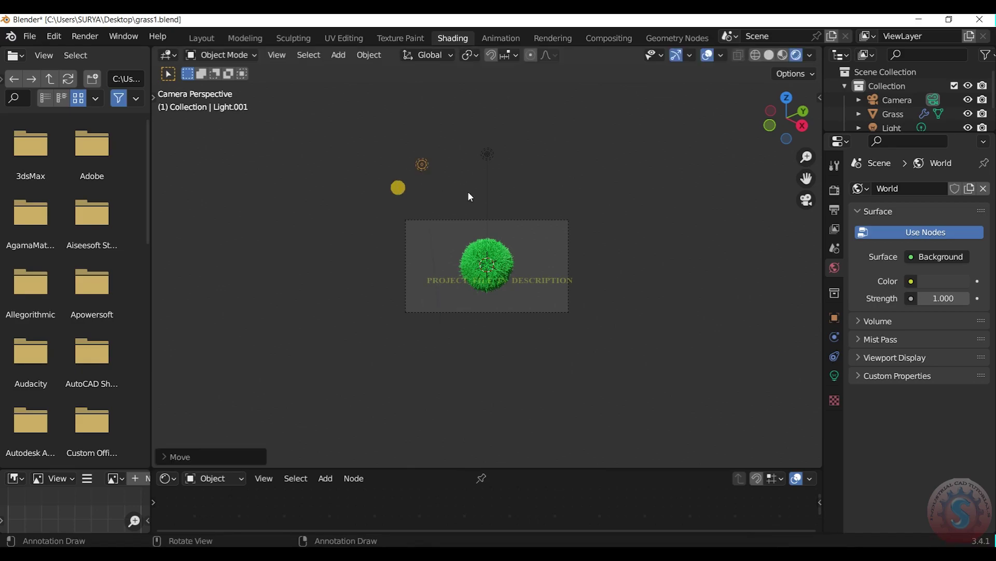
pyautogui.scroll(3, 525, 194)
pyautogui.press('KP_7')
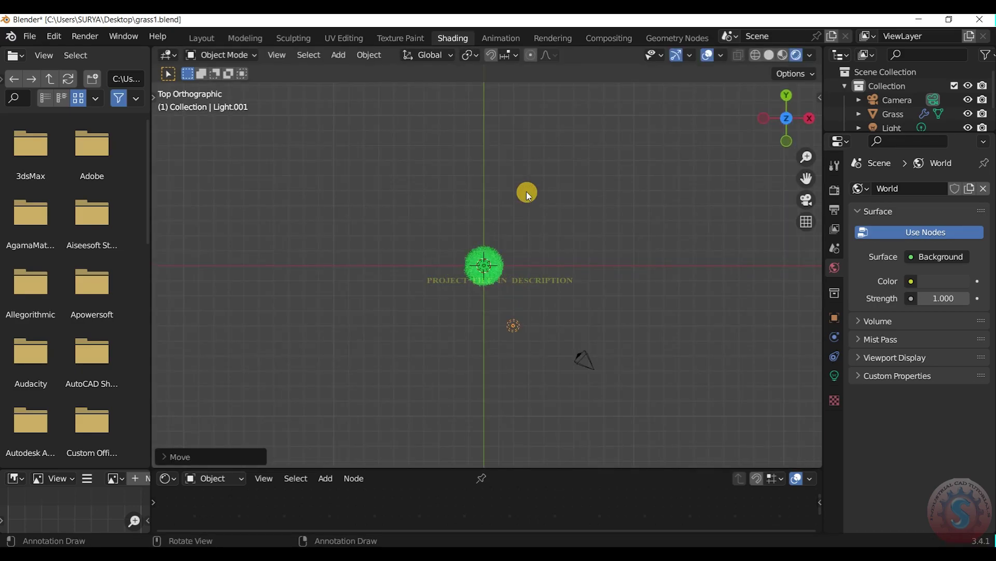
pyautogui.press('KP_0')
pyautogui.press('KP_5')
pyautogui.press('KP_7')
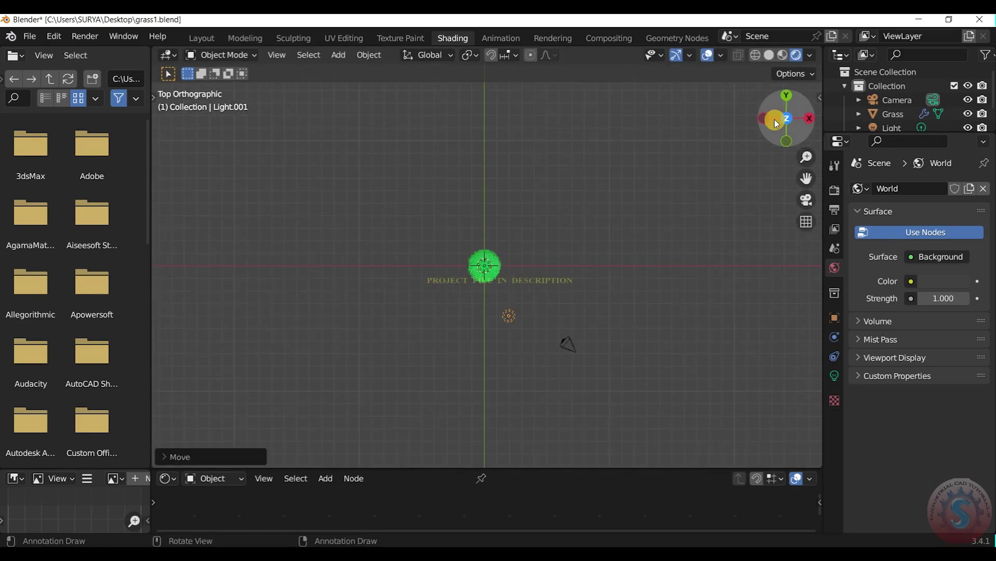
pyautogui.moveTo(776, 123); pyautogui.dragTo(463, 260)
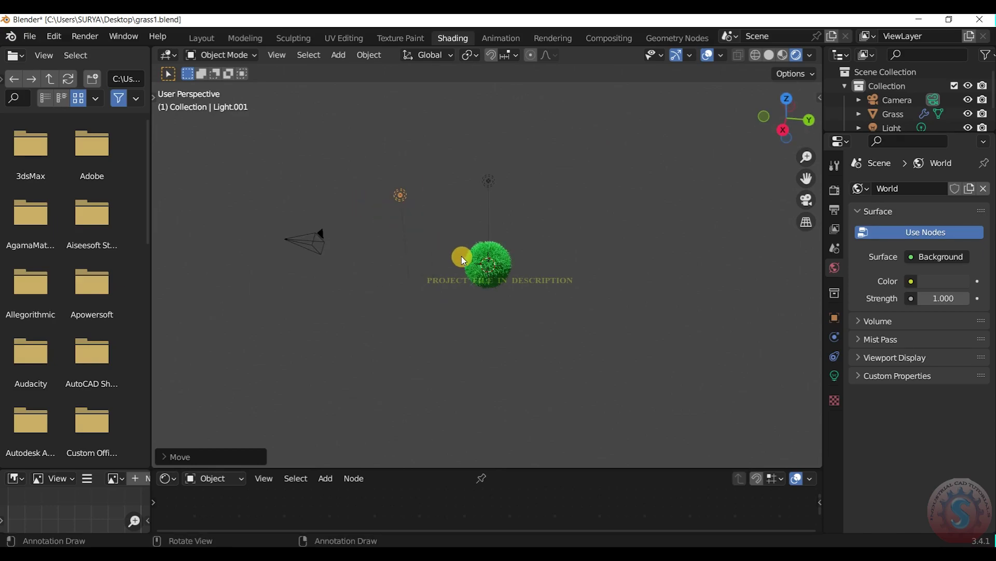
# Move the light further down along Z and check it through the camera.
pyautogui.press('g')
pyautogui.press('z')
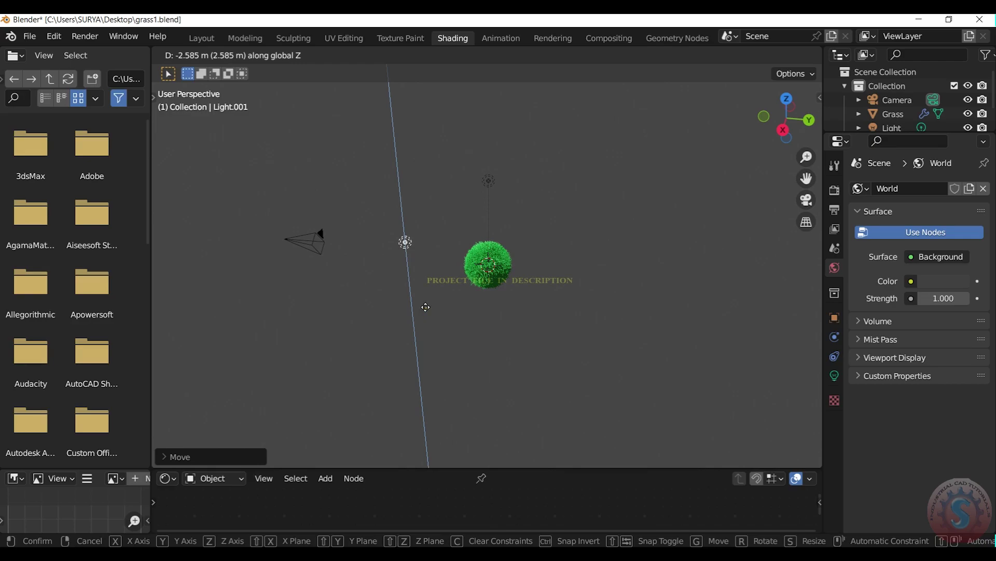
pyautogui.click(423, 308)
pyautogui.press('KP_0')
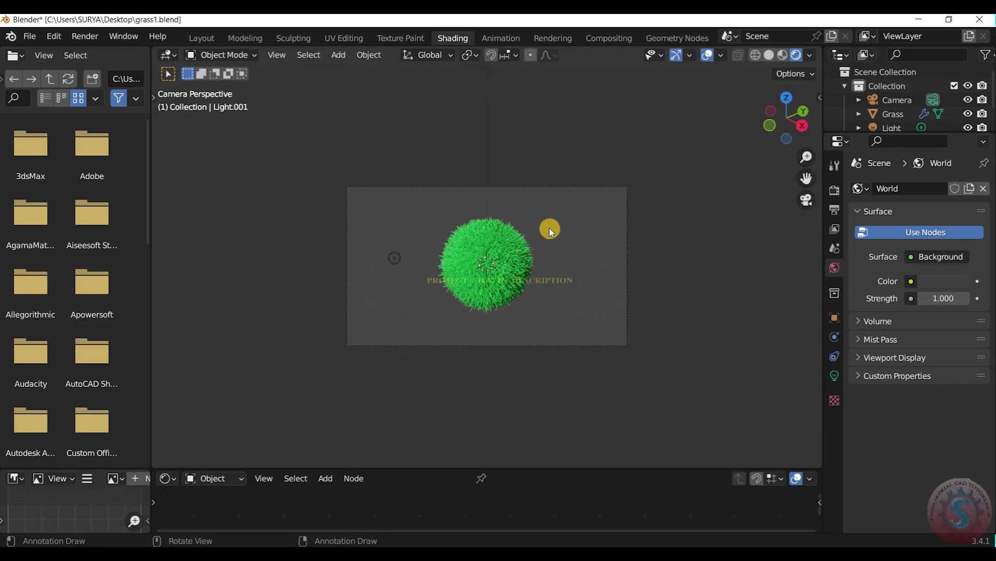
pyautogui.scroll(2, 540, 235)
pyautogui.scroll(-4, 532, 251)
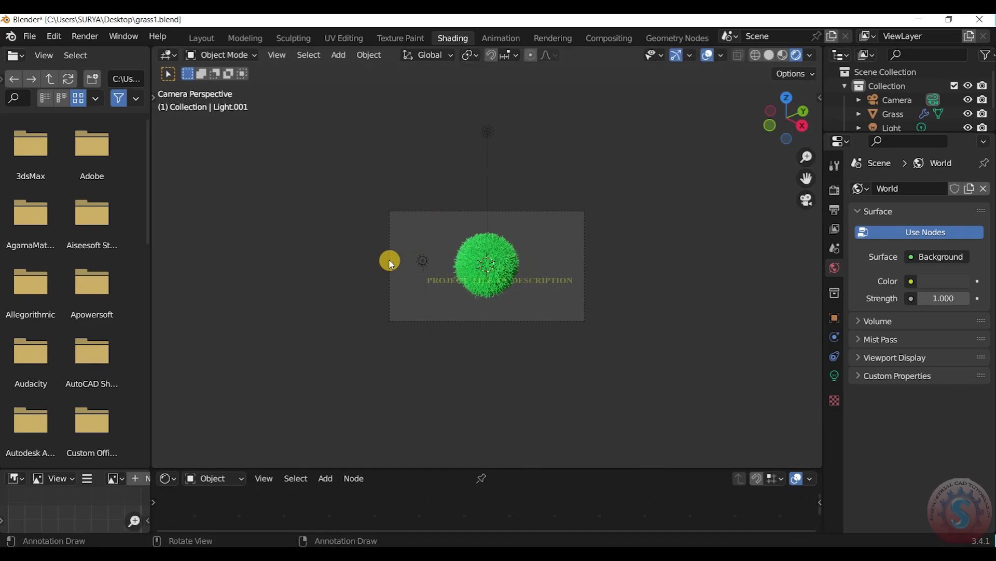
pyautogui.moveTo(389, 260); pyautogui.dragTo(390, 262, button='middle')
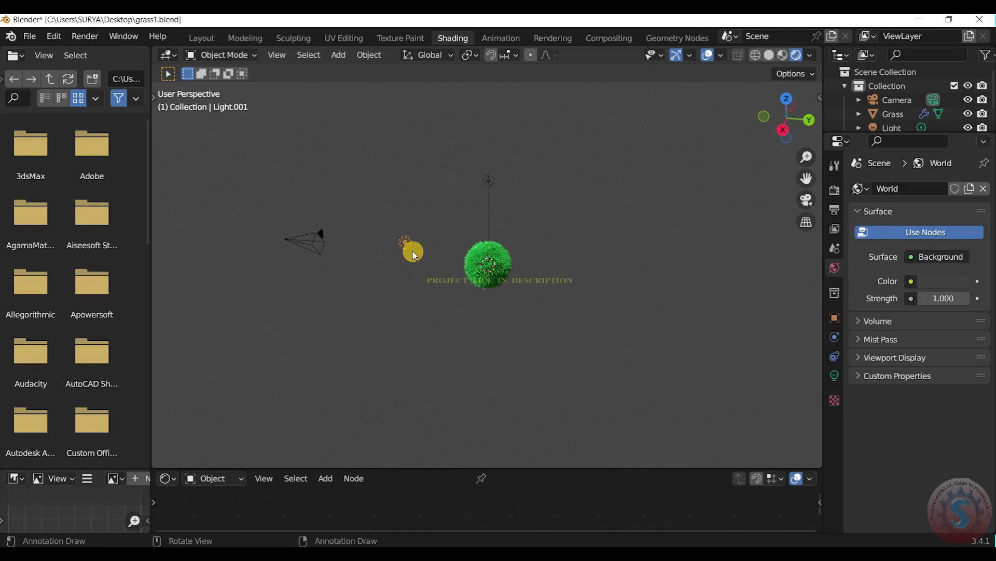
# Slide Light.001 about 2.49 m along Y and verify the framing through the camera.
pyautogui.press('g')
pyautogui.press('x')
pyautogui.rightClick(423, 275)
pyautogui.press('g')
pyautogui.press('x')
pyautogui.press('y')
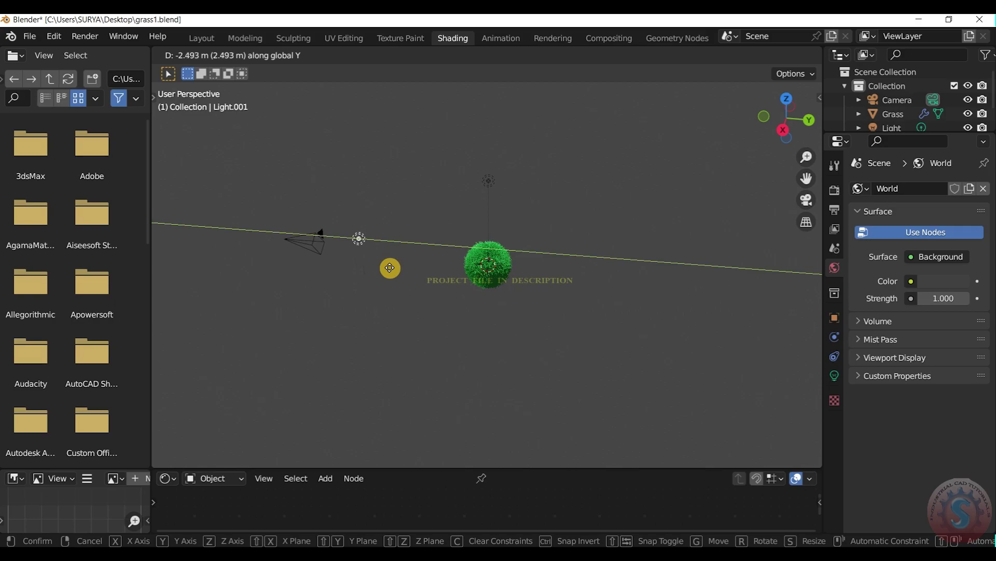
pyautogui.click(398, 268)
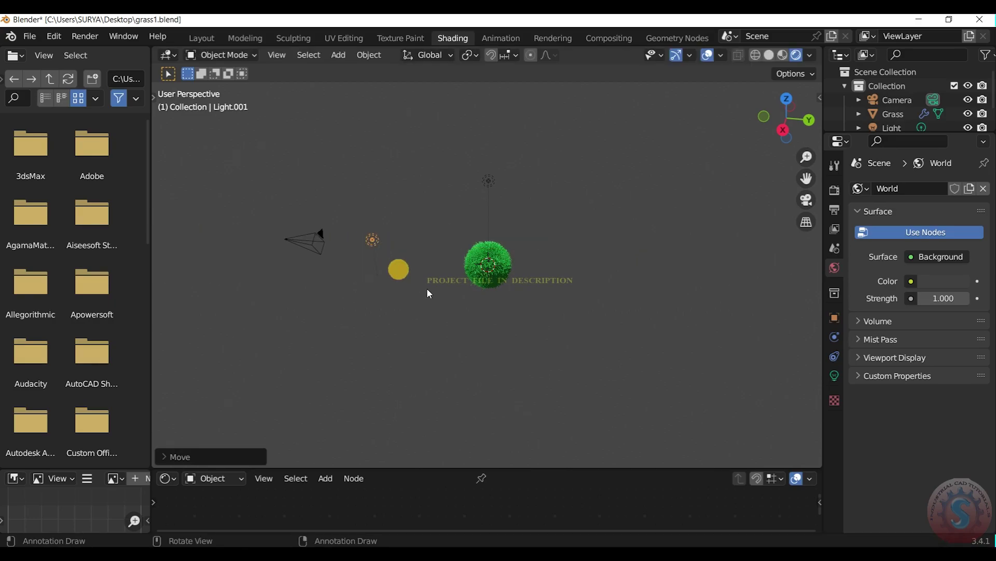
pyautogui.press('KP_0')
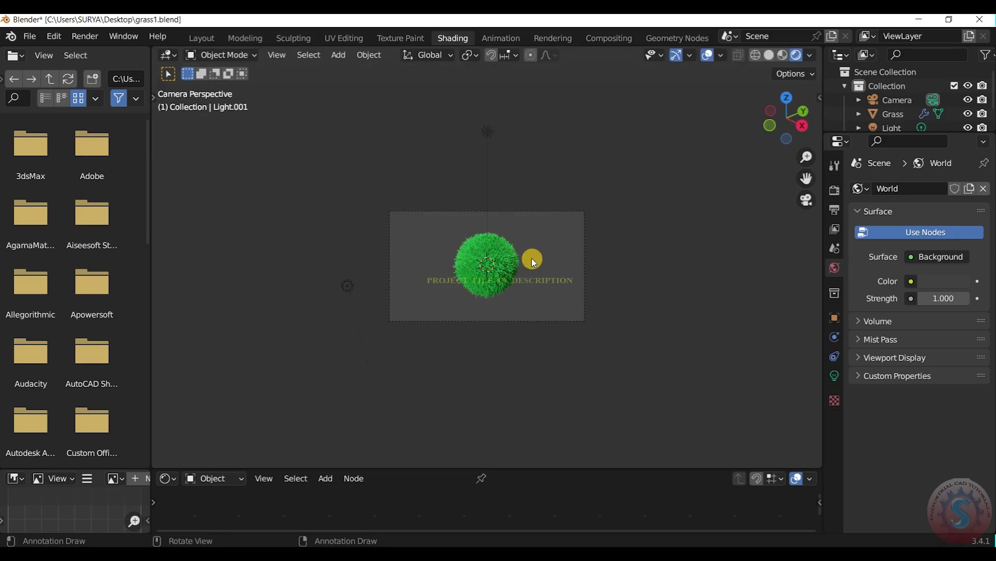
pyautogui.scroll(7, 528, 265)
pyautogui.scroll(-4, 527, 266)
pyautogui.scroll(-3, 527, 265)
pyautogui.scroll(4, 520, 248)
pyautogui.scroll(2, 520, 247)
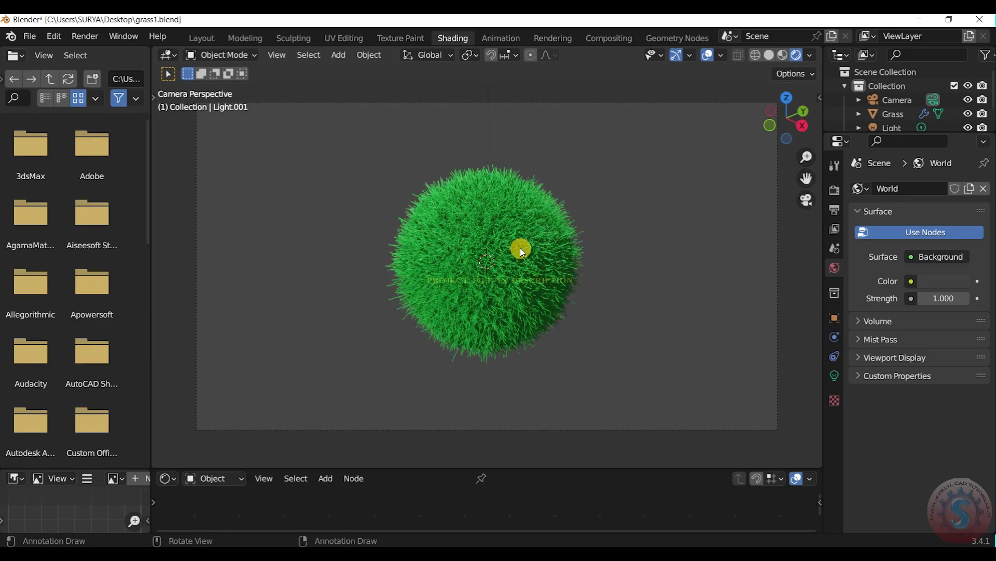
pyautogui.scroll(1, 520, 247)
pyautogui.scroll(-2, 520, 248)
# Select the Grass sphere and enable Ambient Occlusion in the Eevee render settings.
pyautogui.click(521, 248)
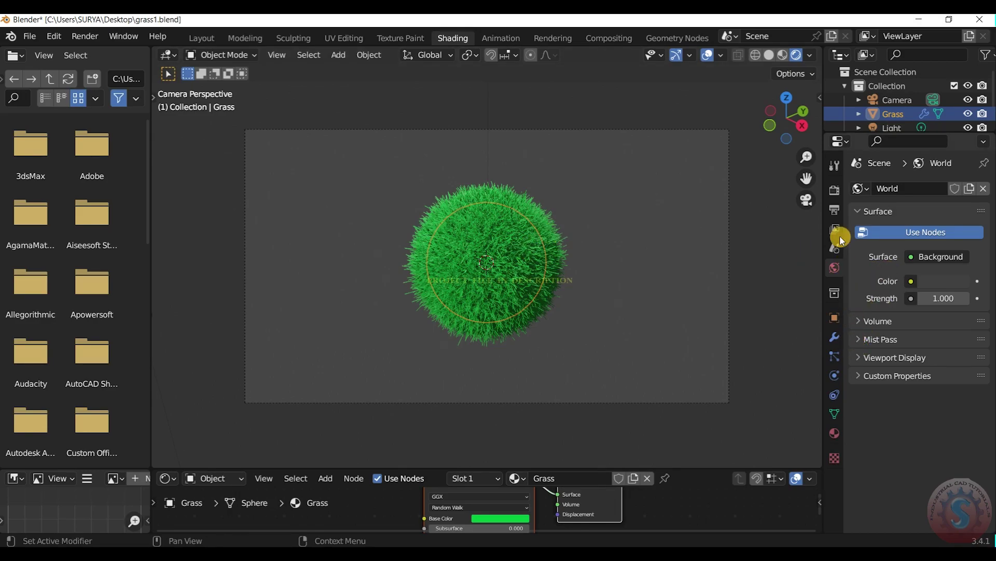
pyautogui.click(838, 190)
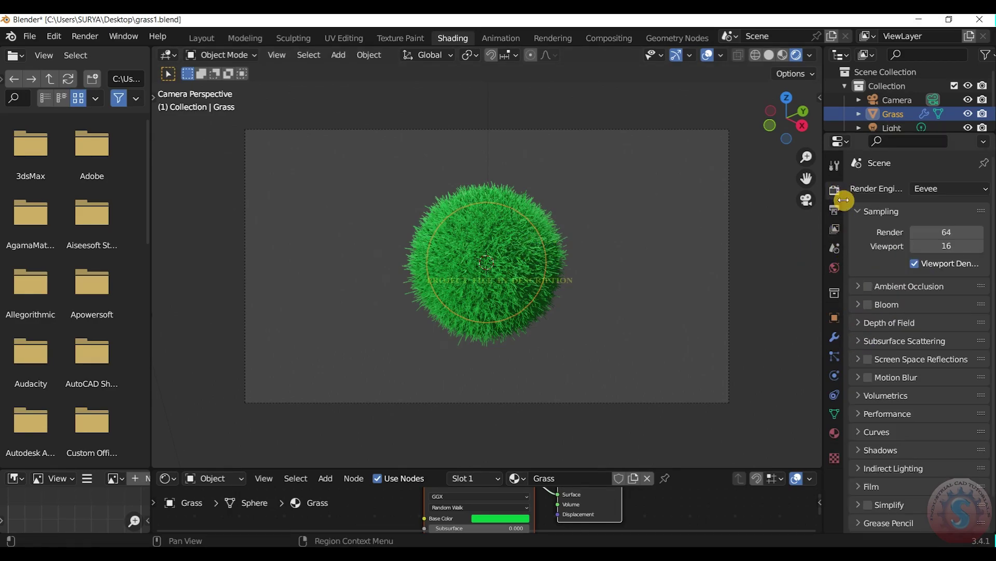
pyautogui.click(869, 287)
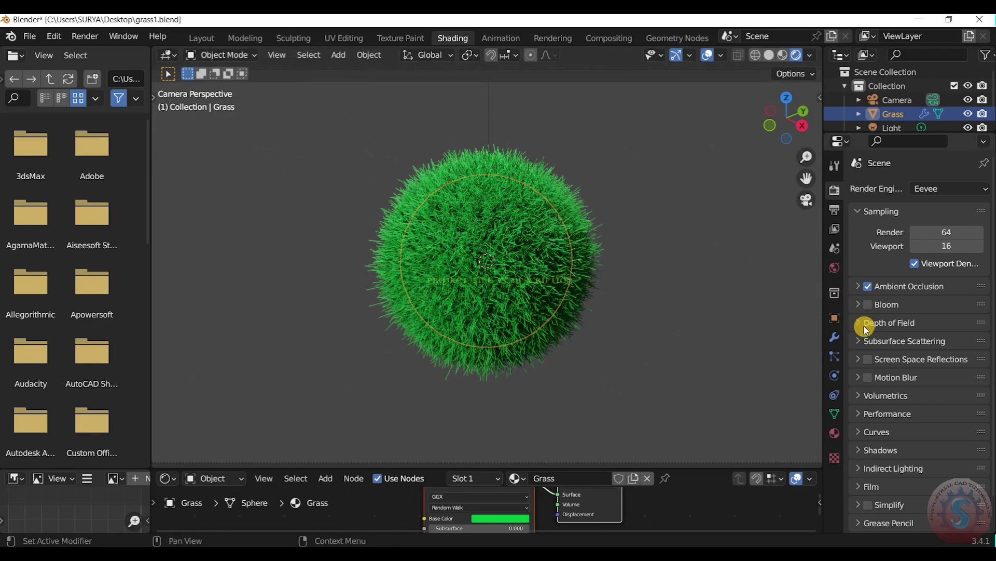
pyautogui.click(918, 409)
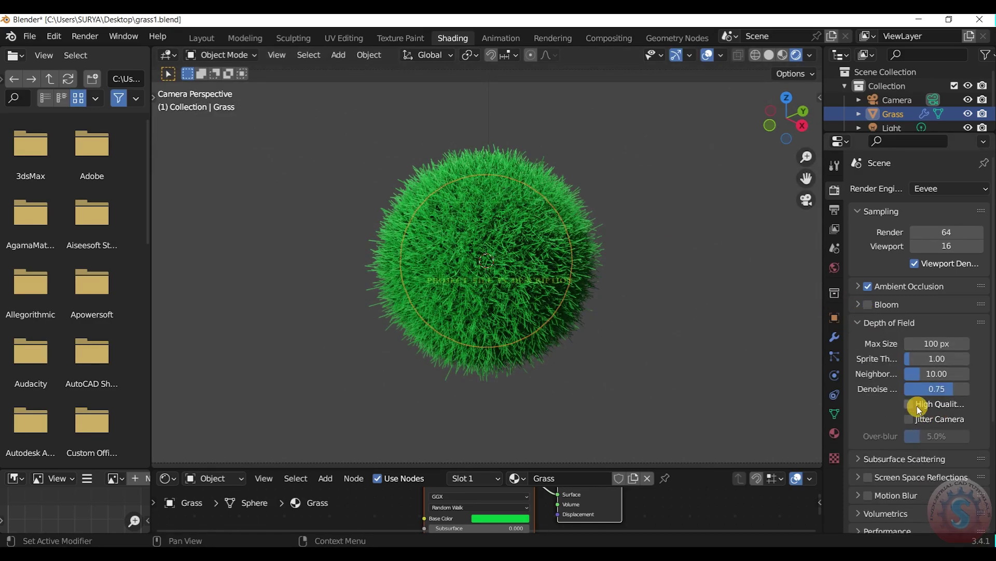
pyautogui.click(865, 322)
# Turn on the High Quality Normals performance option.
pyautogui.scroll(-2, 880, 369)
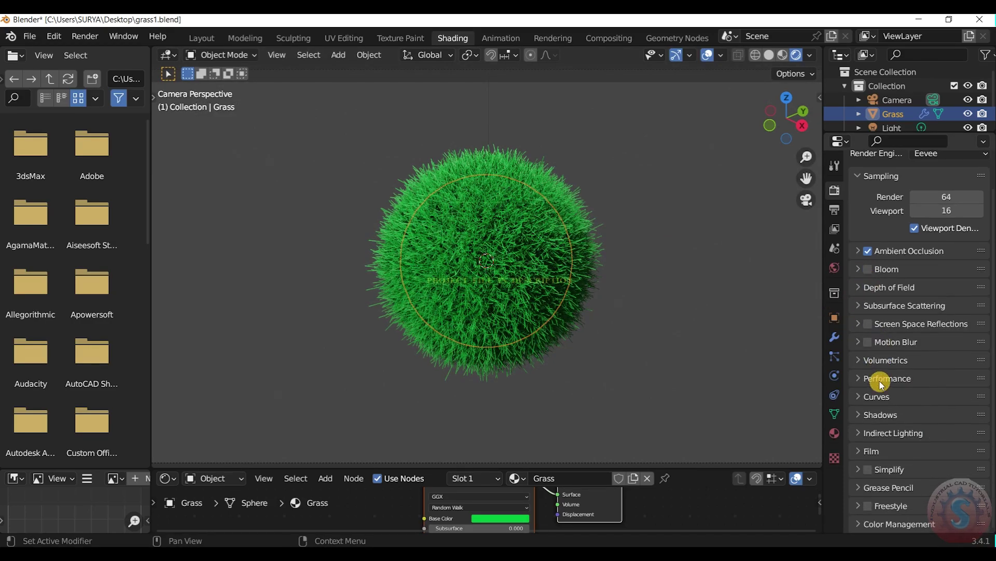
pyautogui.click(880, 379)
pyautogui.click(915, 399)
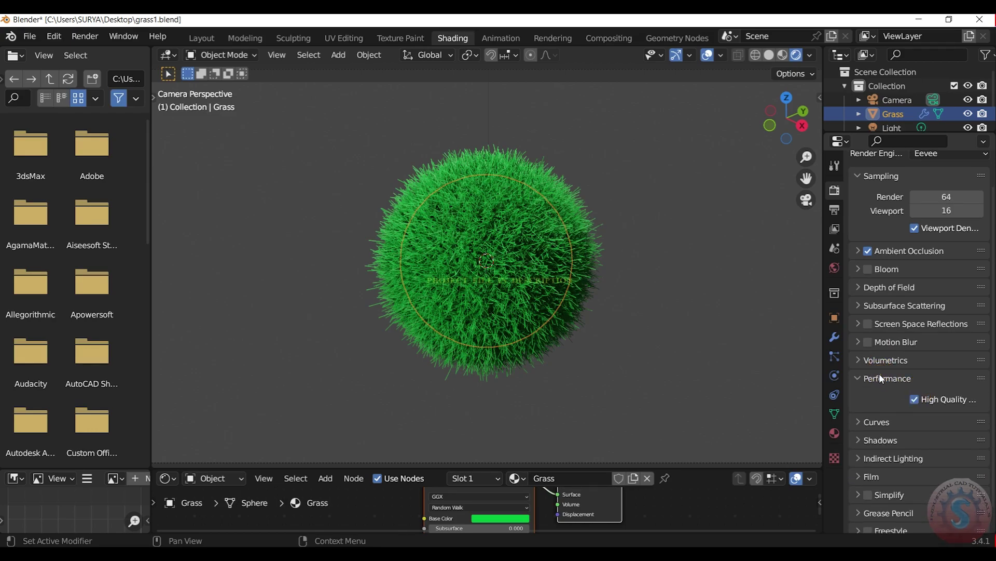
pyautogui.click(879, 377)
# Bake the scene's indirect lighting from the Indirect Lighting panel.
pyautogui.click(881, 415)
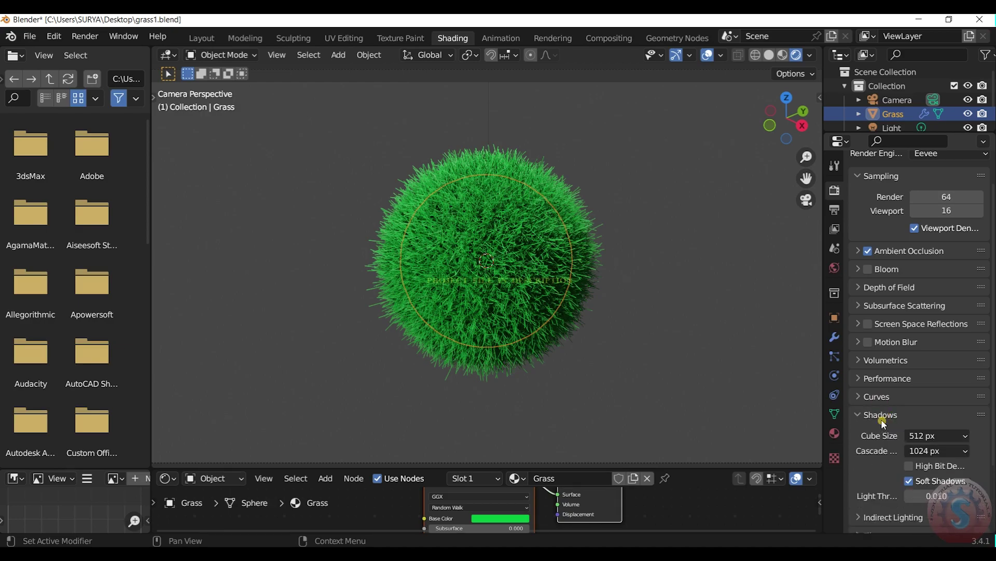
pyautogui.click(881, 415)
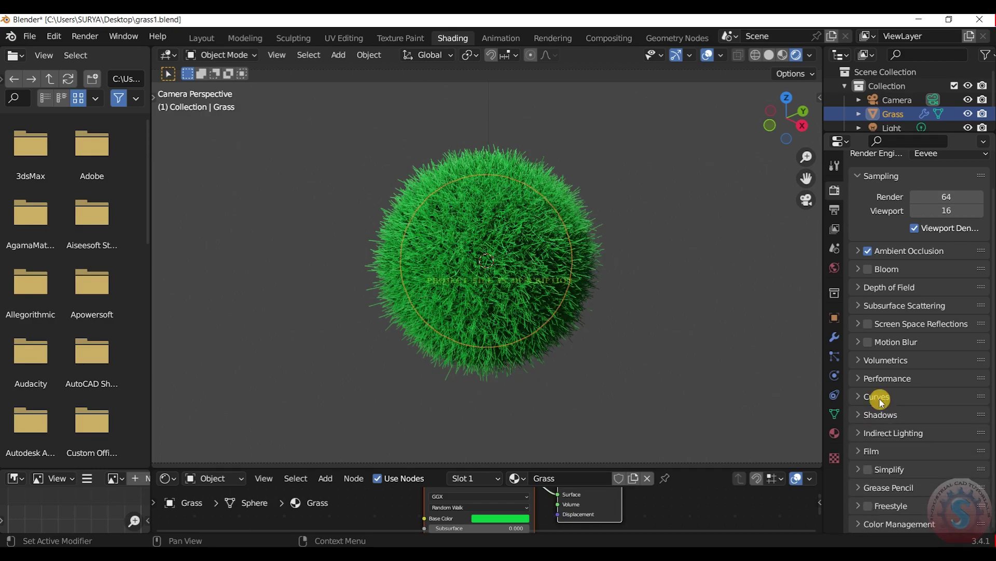
pyautogui.click(884, 433)
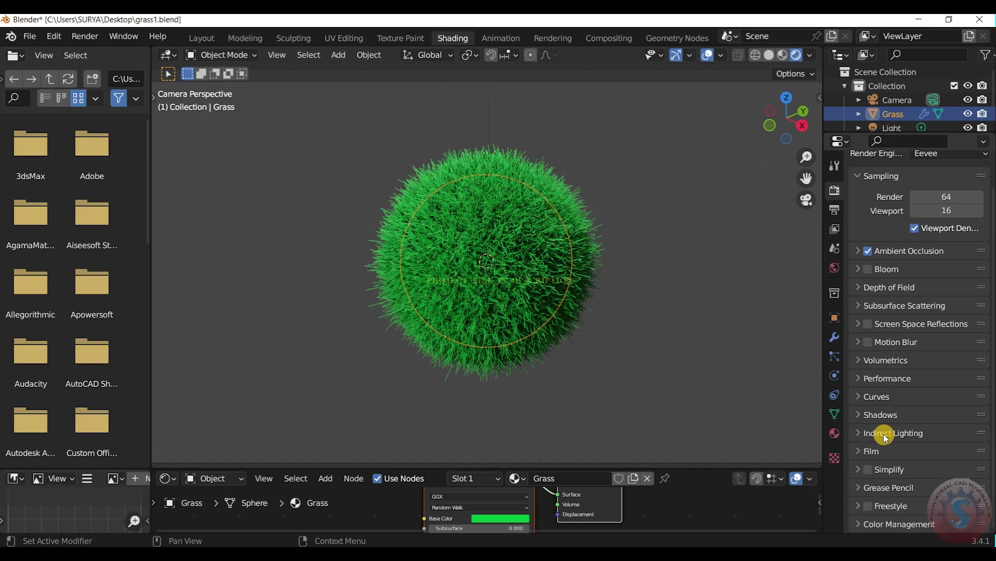
pyautogui.click(885, 433)
pyautogui.click(911, 453)
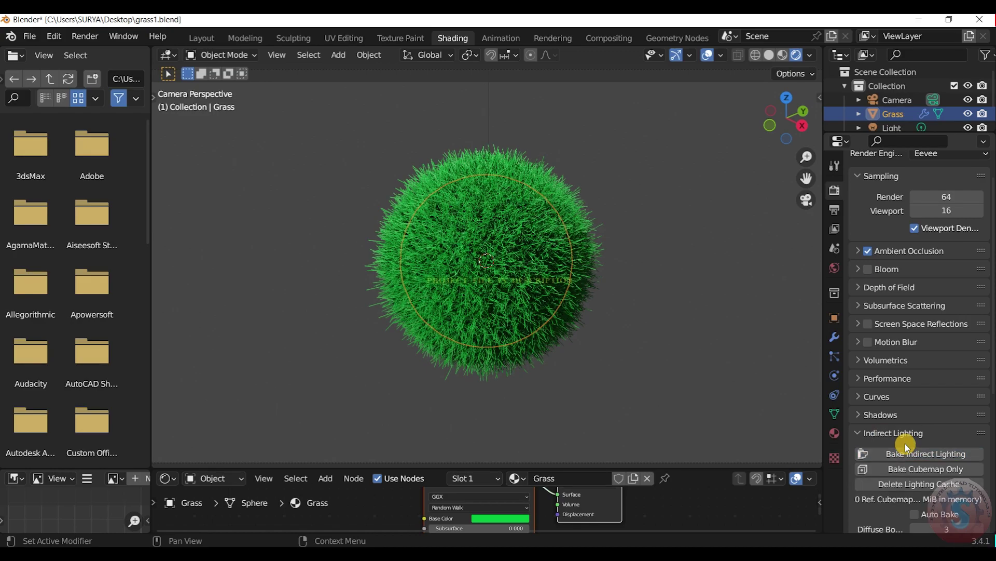
pyautogui.click(905, 437)
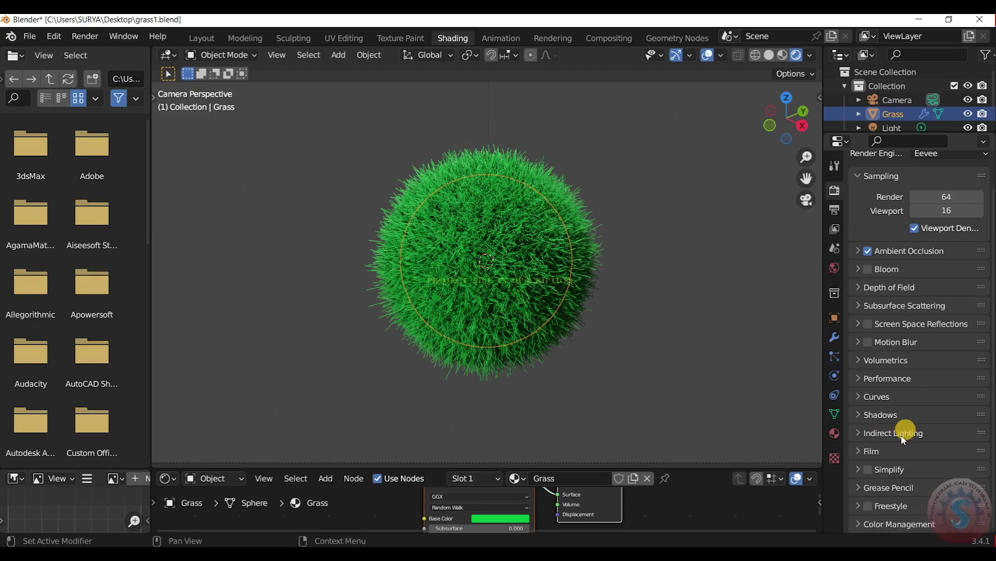
# Set the Color Management View Transform to Filmic.
pyautogui.click(904, 437)
pyautogui.click(901, 446)
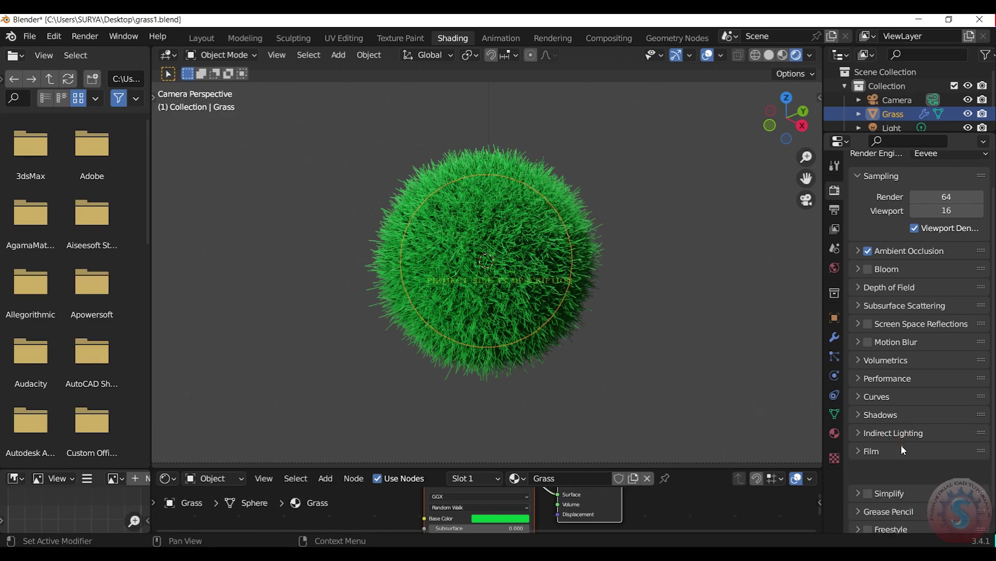
pyautogui.click(891, 487)
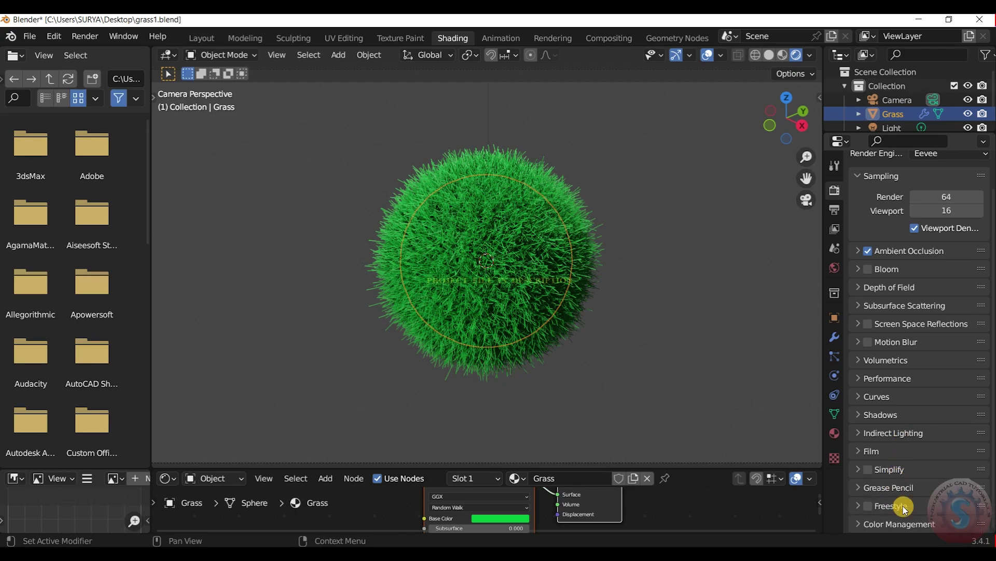
pyautogui.scroll(-4, 893, 453)
pyautogui.scroll(-1, 894, 453)
pyautogui.click(932, 437)
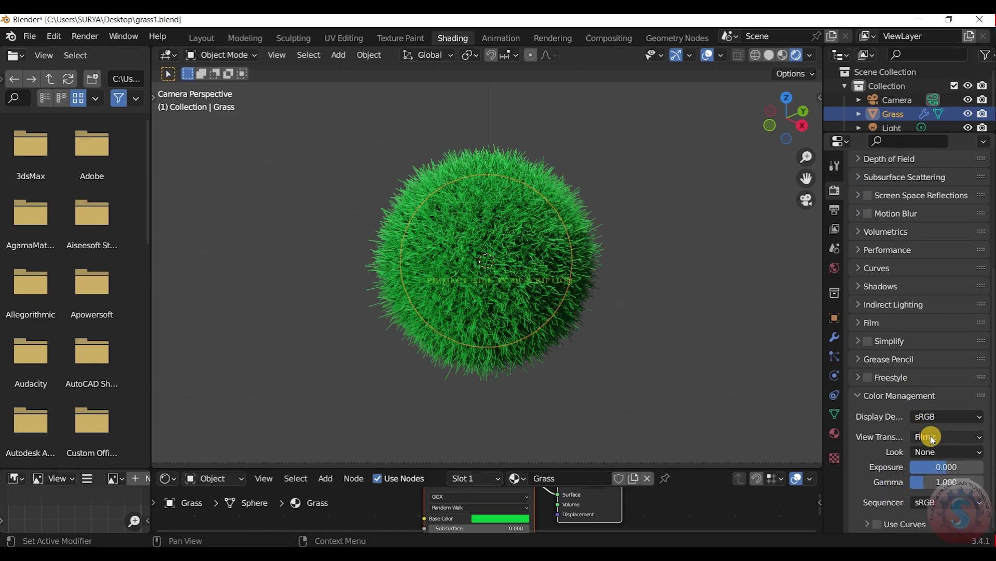
pyautogui.click(933, 438)
# Set the Look to Very High Contrast after briefly comparing High Contrast.
pyautogui.click(936, 453)
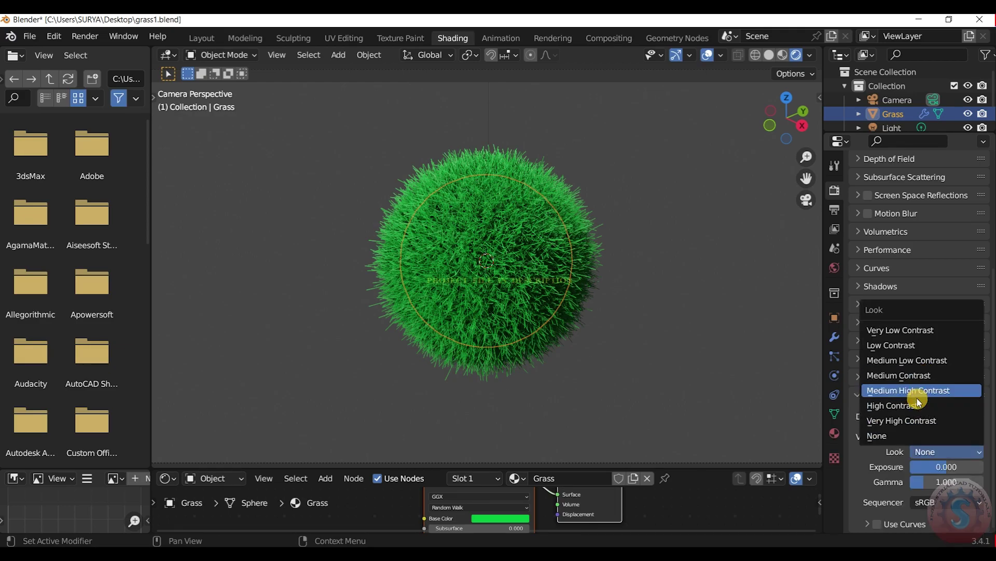
pyautogui.click(915, 421)
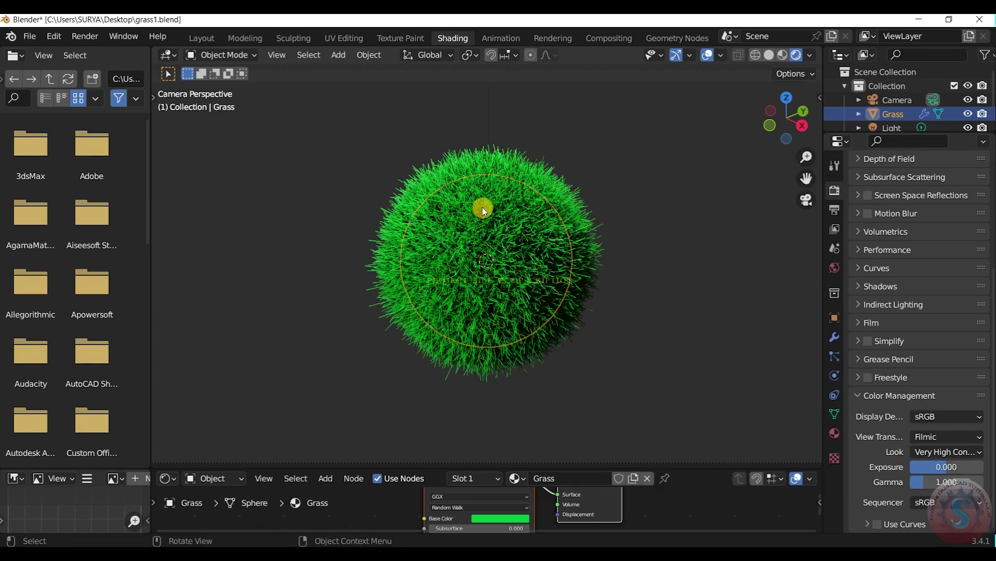
pyautogui.scroll(2, 483, 210)
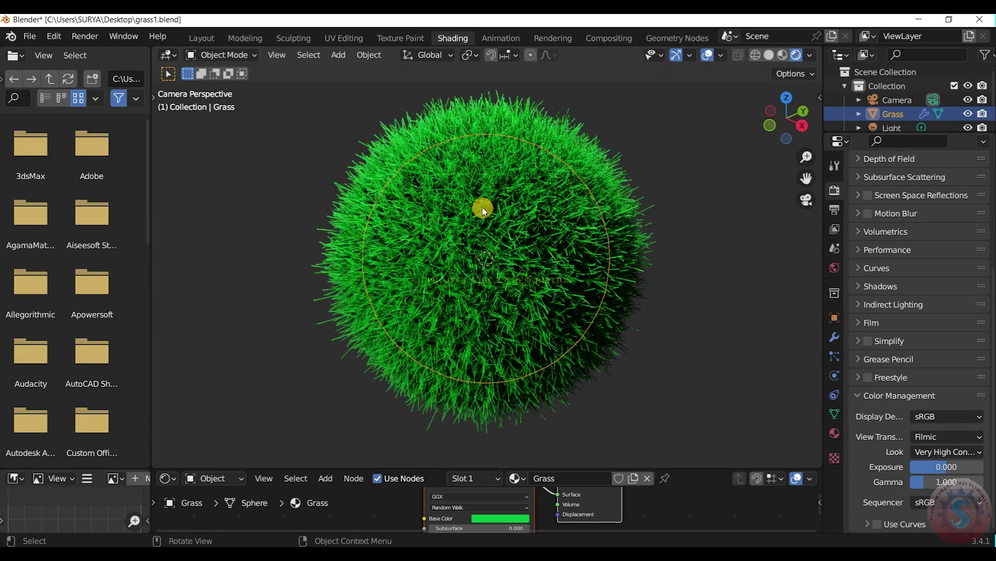
pyautogui.click(973, 456)
pyautogui.click(952, 403)
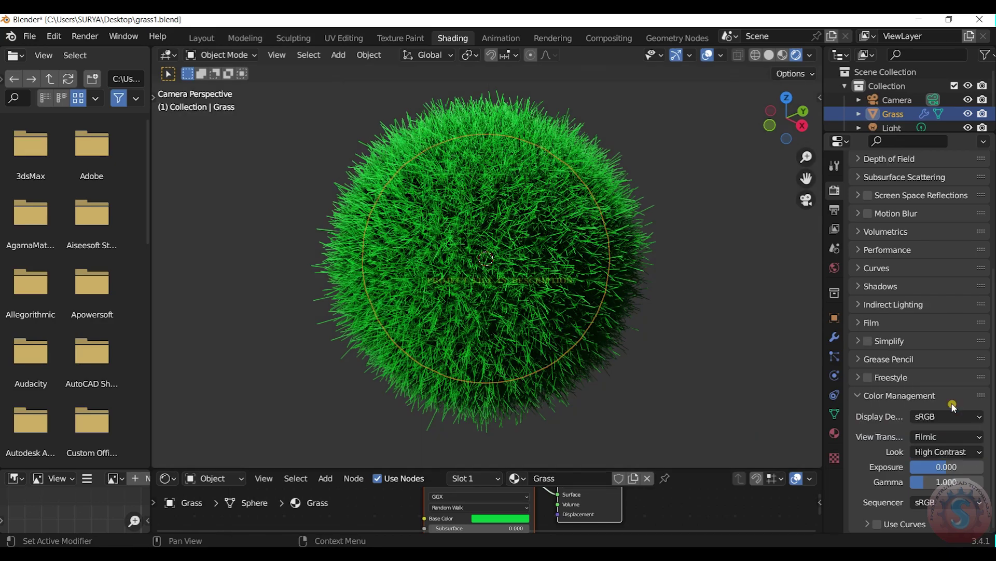
pyautogui.click(940, 451)
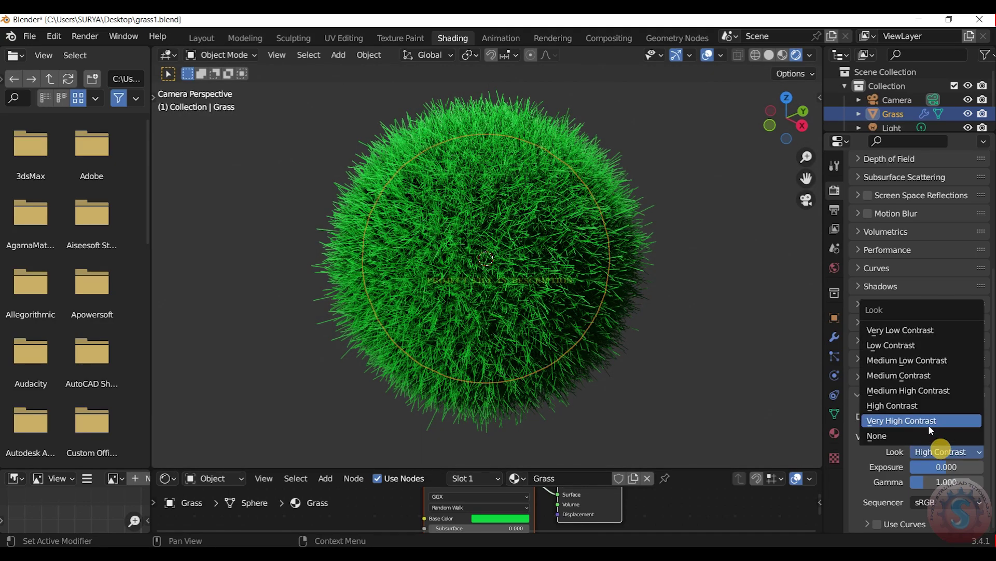
pyautogui.click(932, 425)
pyautogui.scroll(-3, 652, 265)
# Deselect the grass sphere to view the darker, punchier result.
pyautogui.click(650, 261)
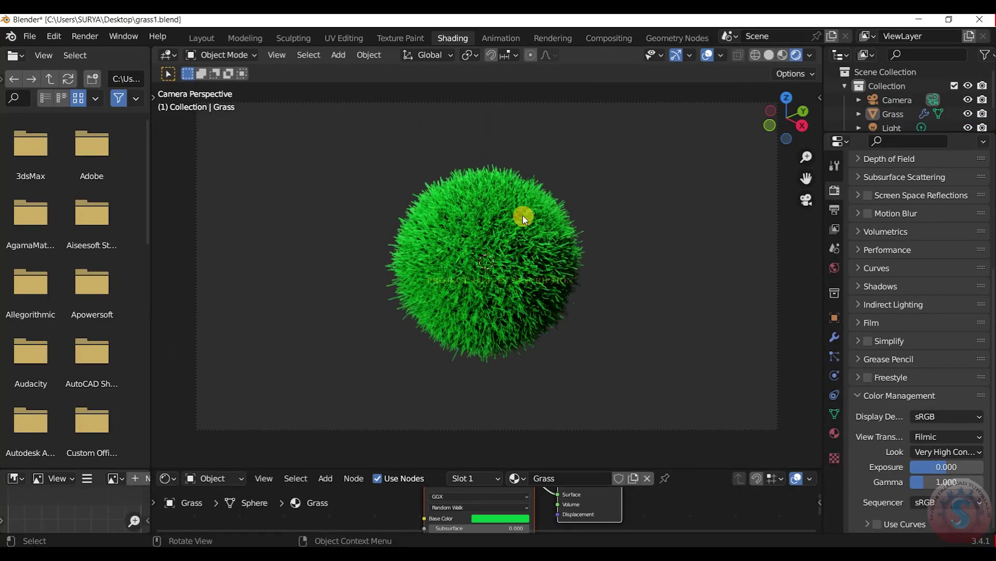
pyautogui.scroll(3, 522, 215)
pyautogui.scroll(2, 522, 215)
pyautogui.scroll(-2, 522, 215)
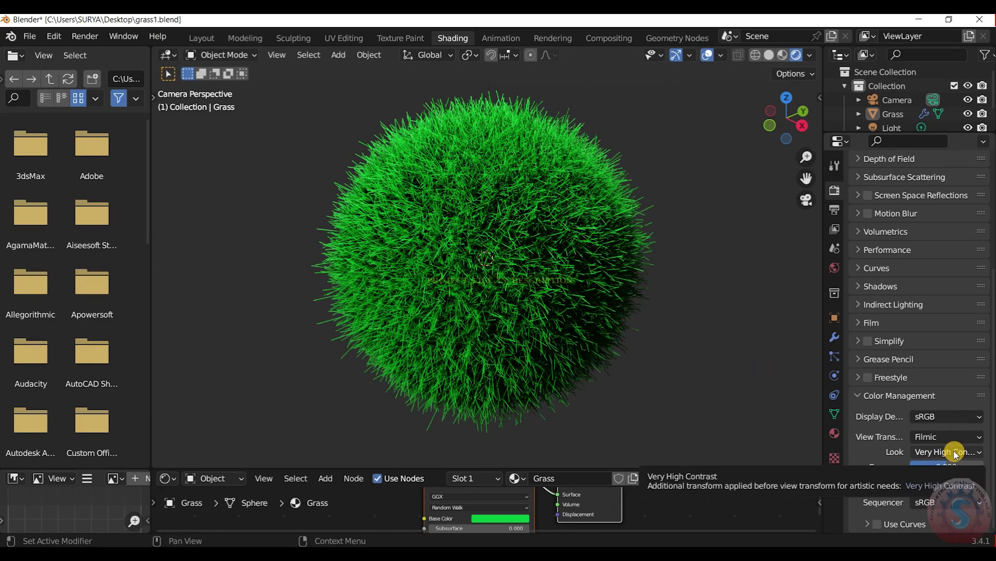
pyautogui.scroll(2, 851, 329)
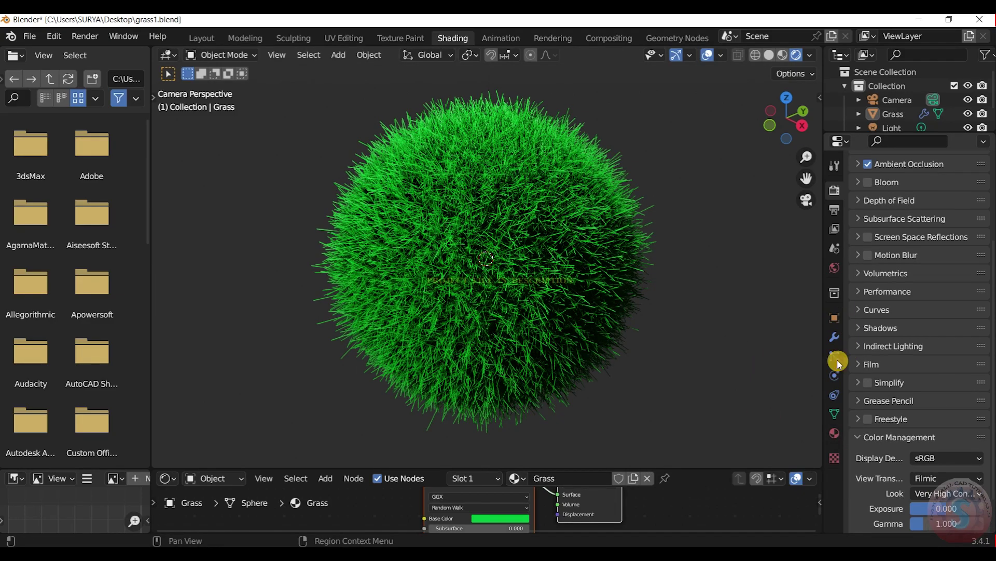
# Shorten the grass hair particle Hair Length to 0.08 m.
pyautogui.click(835, 413)
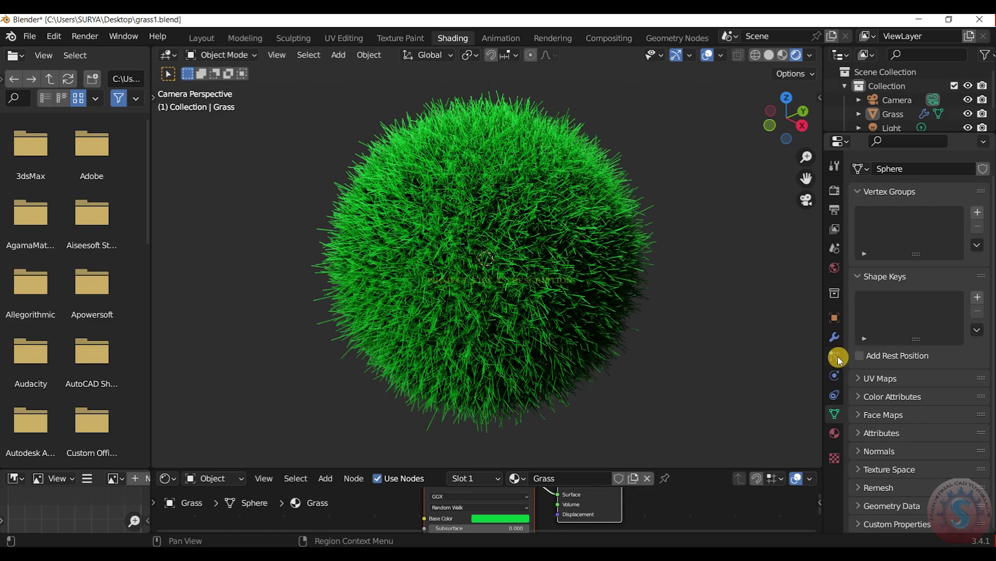
pyautogui.click(834, 356)
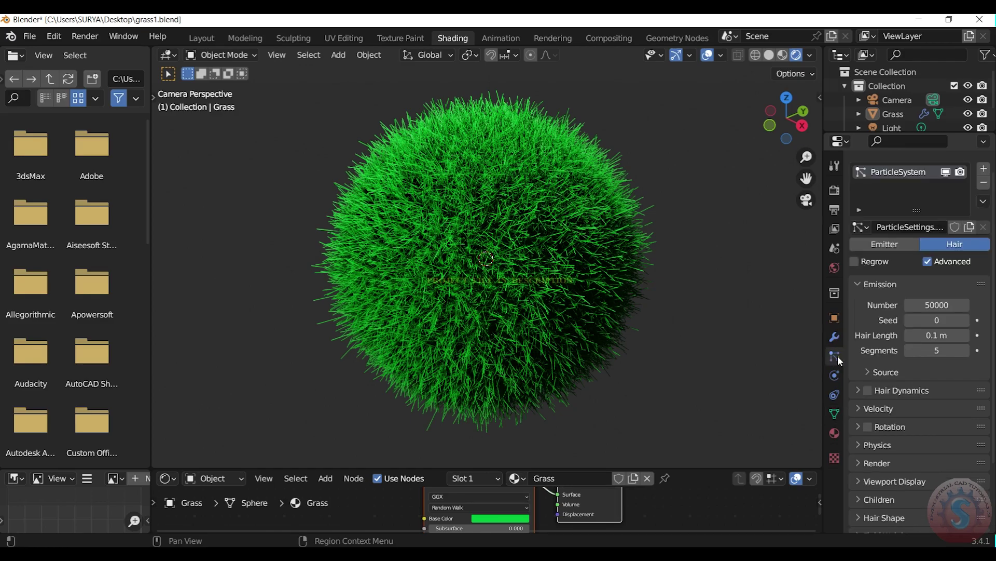
pyautogui.click(941, 341)
pyautogui.write('0.08')
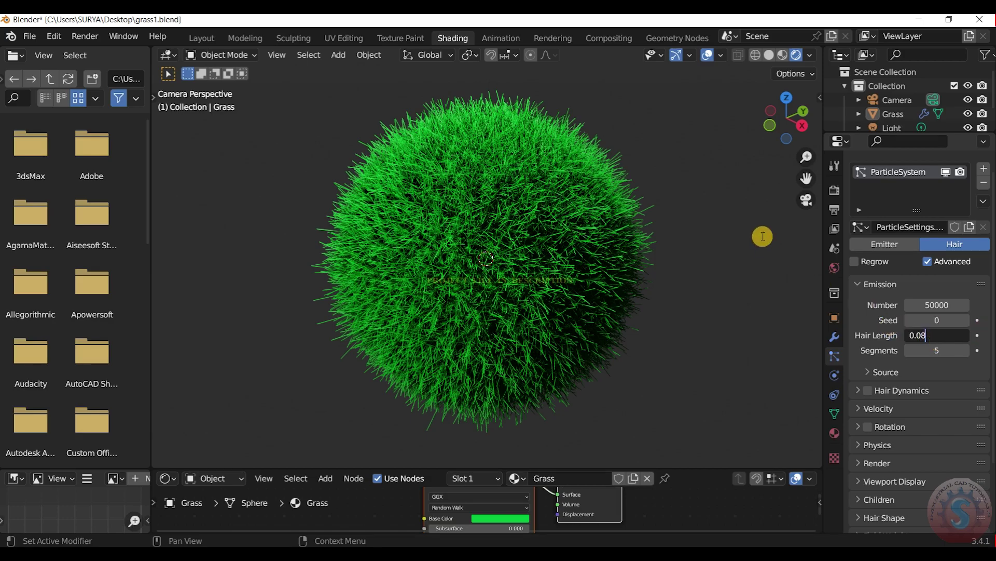
pyautogui.press('Return')
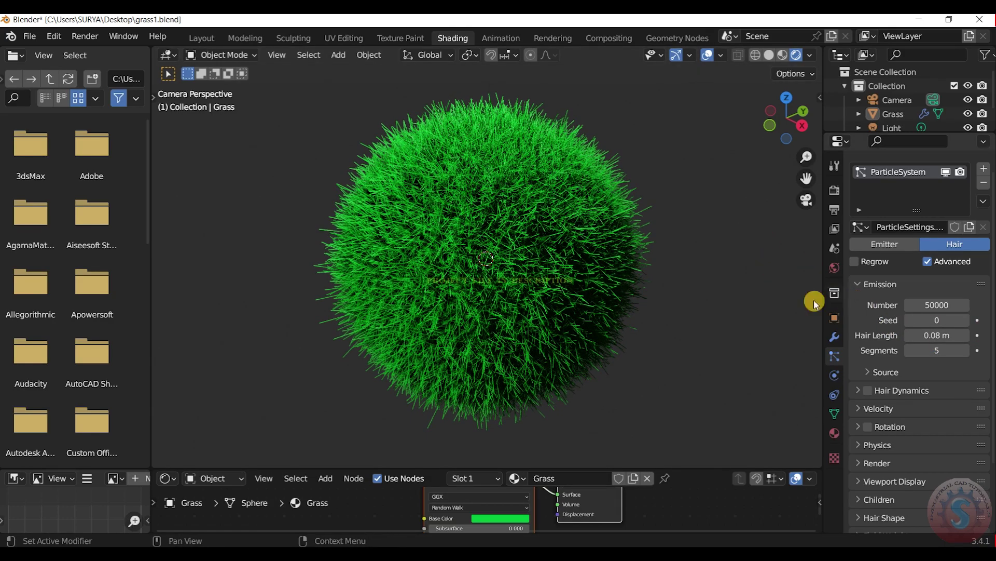
# Restore the grass Hair Length to 0.1 m.
pyautogui.scroll(2, 674, 241)
pyautogui.scroll(-2, 675, 241)
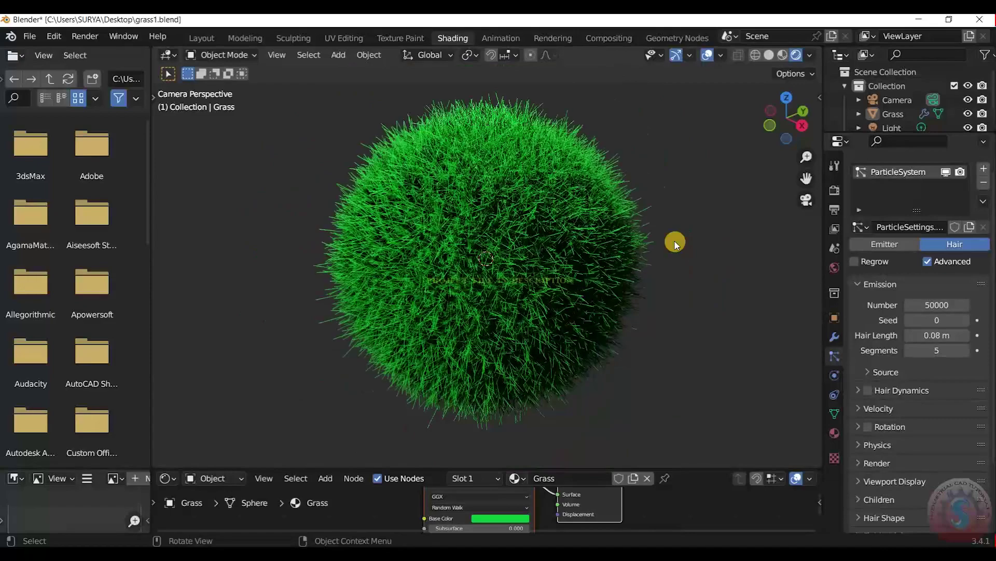
pyautogui.doubleClick(931, 337)
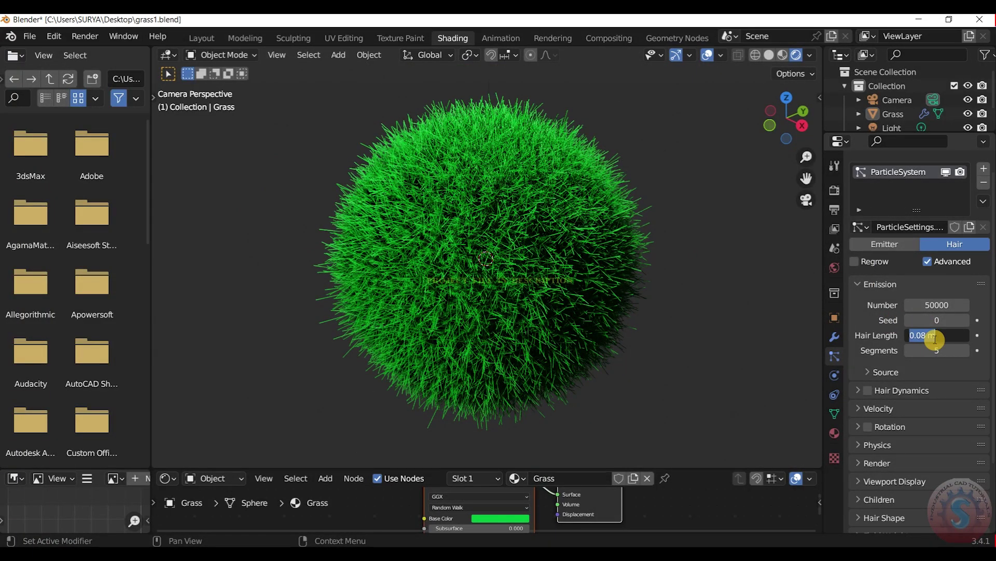
pyautogui.write('0.1')
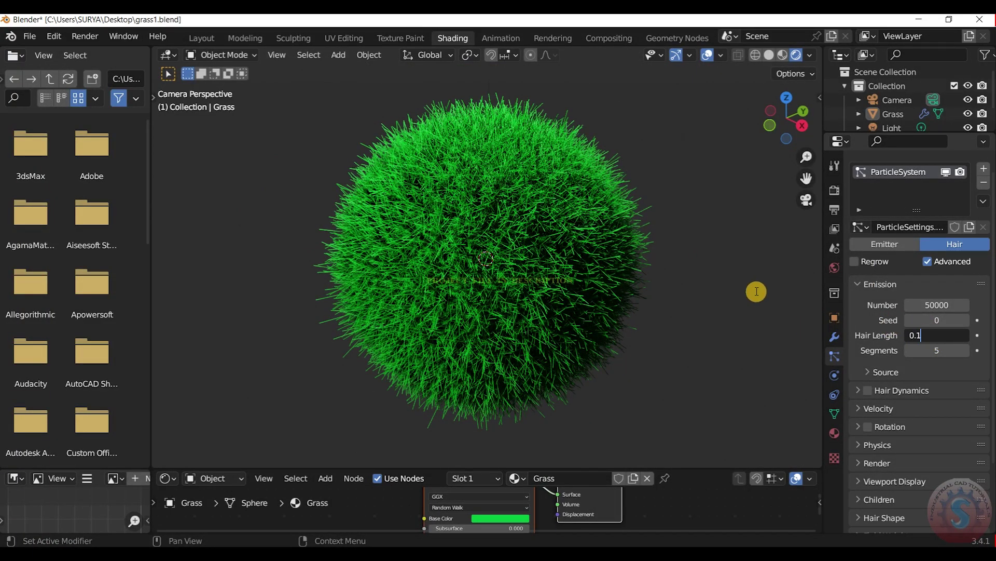
pyautogui.press('Return')
pyautogui.scroll(-2, 728, 307)
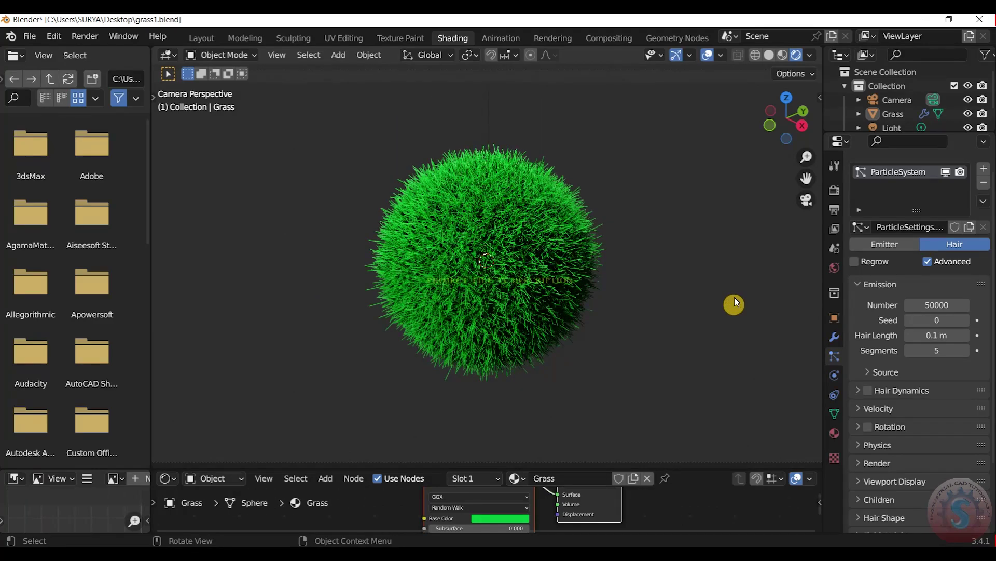
# Make the node editor area taller and bring up Color Management in Render Properties.
pyautogui.click(834, 434)
pyautogui.moveTo(669, 465); pyautogui.dragTo(671, 409)
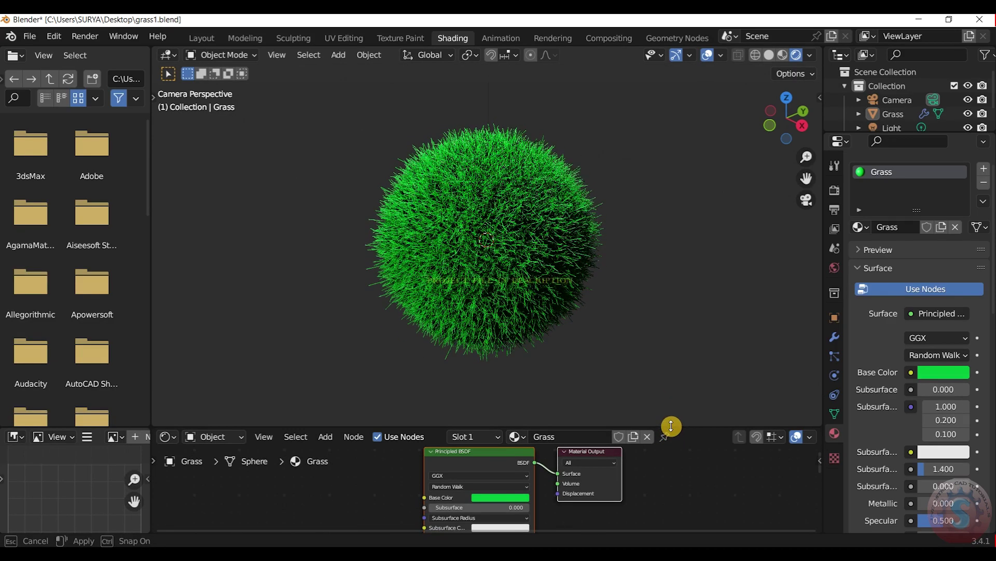
pyautogui.moveTo(670, 409); pyautogui.dragTo(670, 429)
pyautogui.click(834, 190)
pyautogui.scroll(-10, 933, 453)
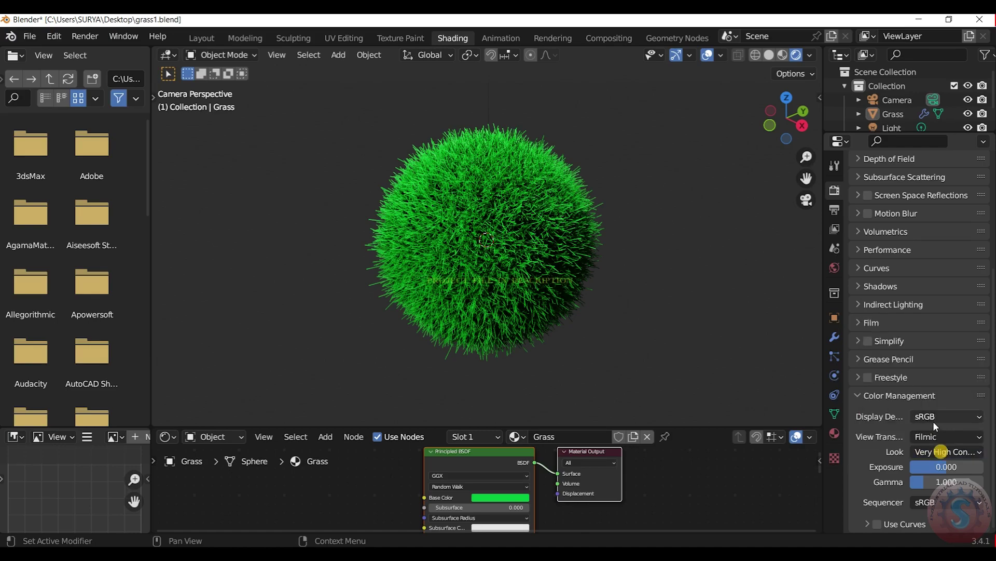
# Compare the High, Very High and Medium High Contrast looks on the grass sphere.
pyautogui.click(933, 452)
pyautogui.click(932, 407)
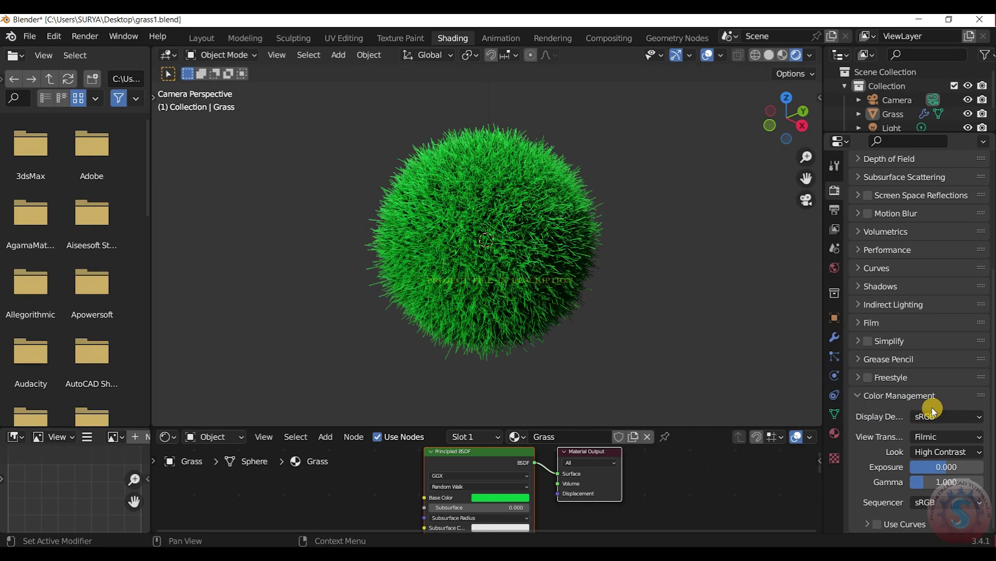
pyautogui.click(933, 451)
pyautogui.click(929, 423)
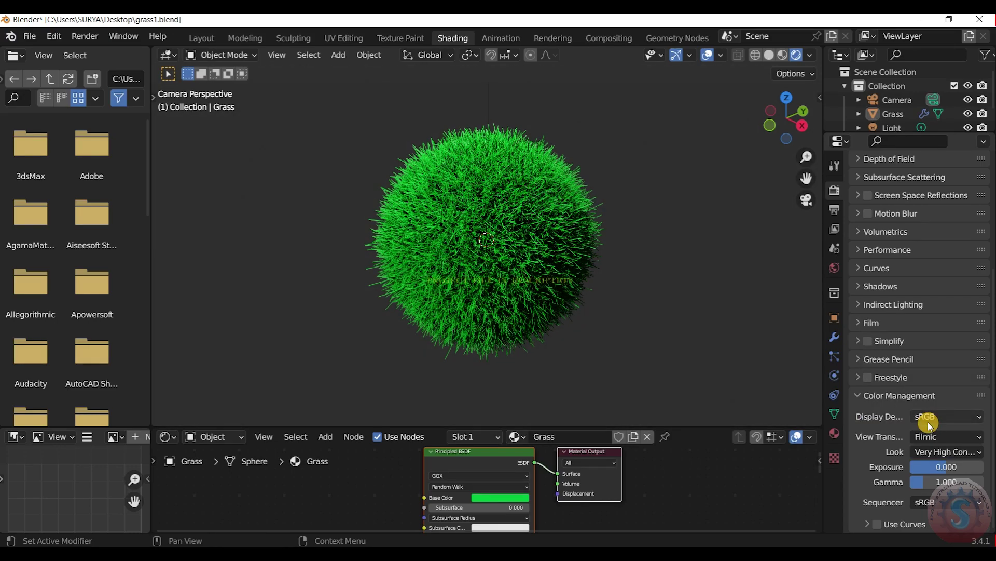
pyautogui.click(933, 453)
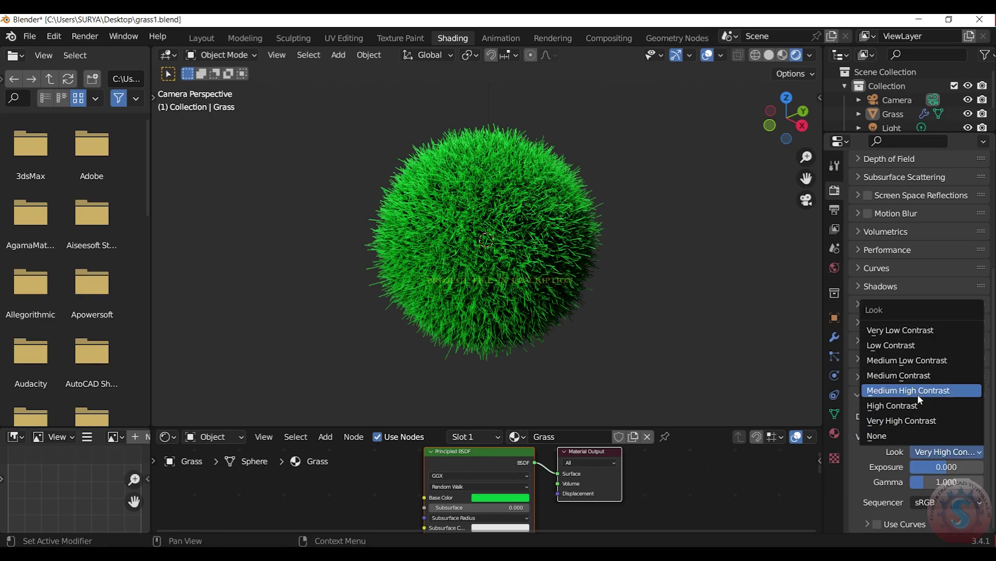
pyautogui.click(917, 391)
pyautogui.click(929, 446)
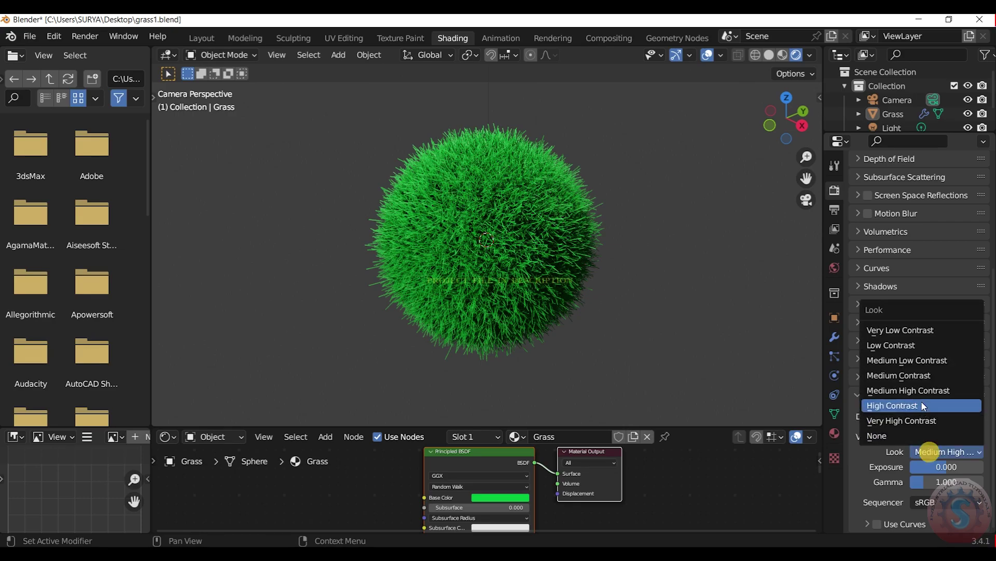
pyautogui.click(920, 402)
pyautogui.click(929, 450)
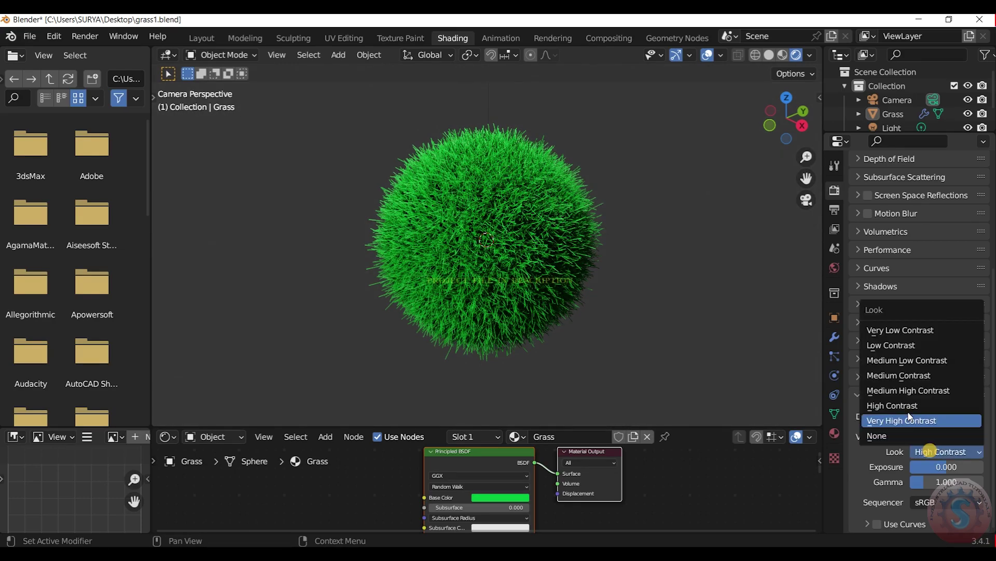
pyautogui.click(908, 418)
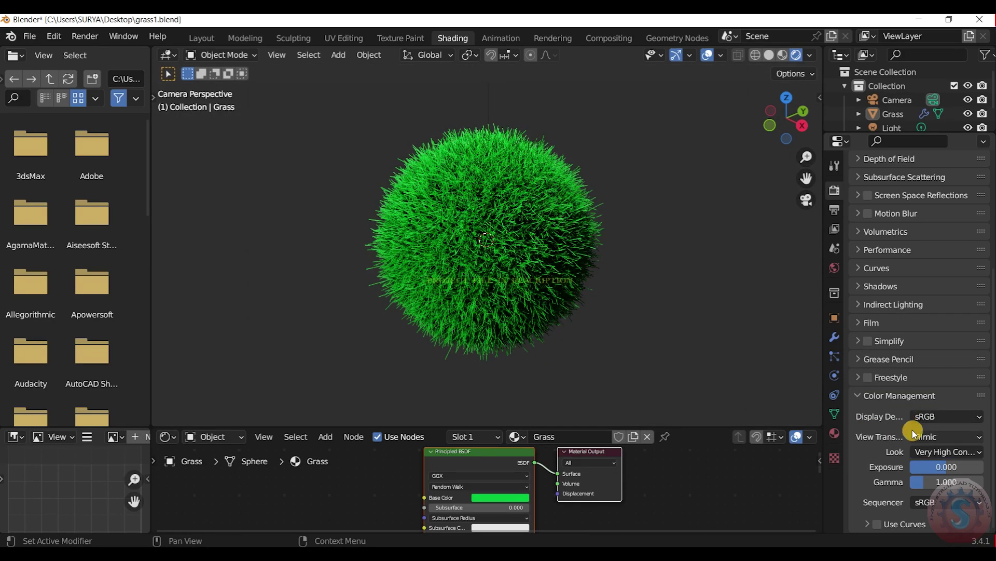
# Settle the Filmic Look on High Contrast.
pyautogui.click(929, 450)
pyautogui.click(910, 407)
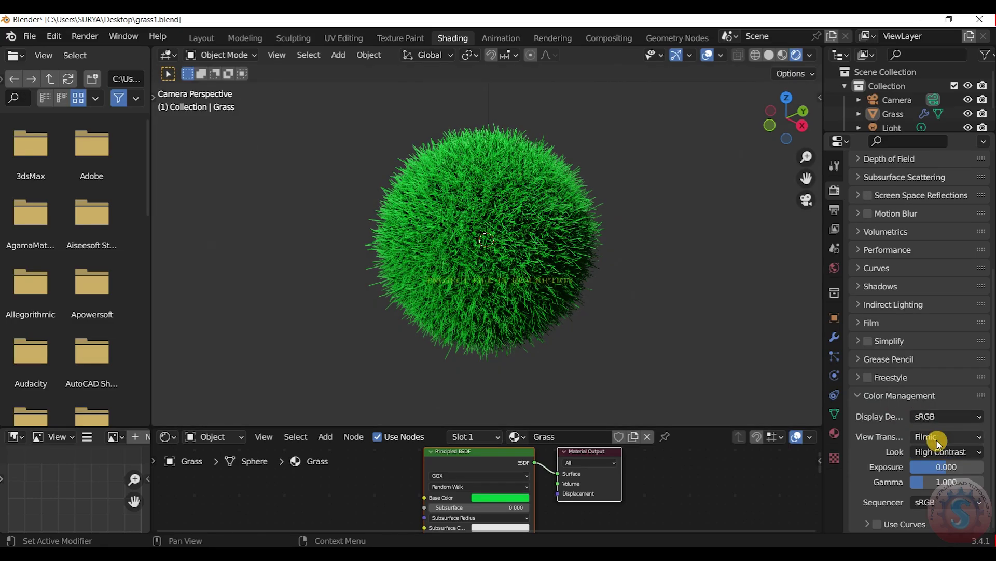
pyautogui.click(929, 451)
pyautogui.click(925, 417)
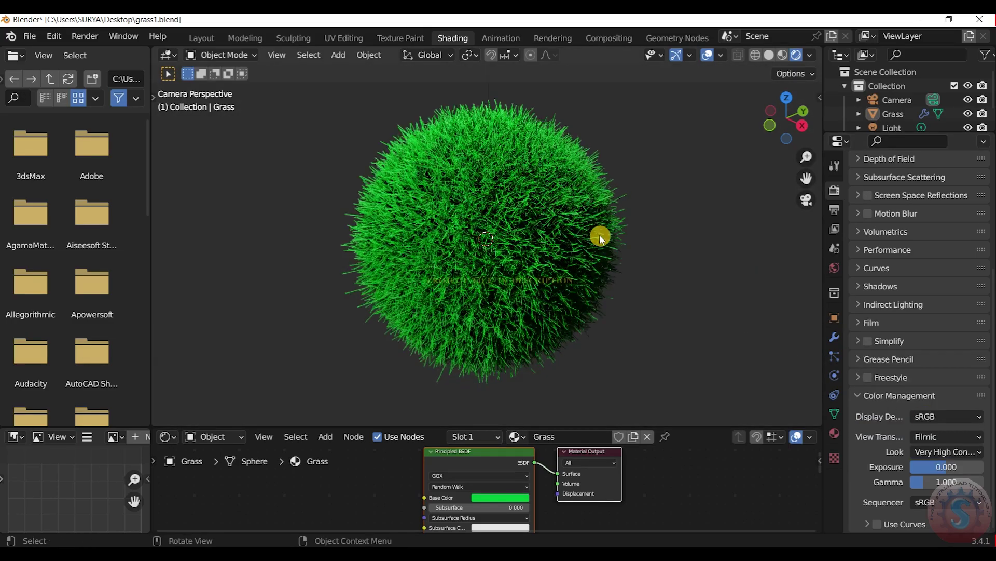
pyautogui.scroll(3, 600, 234)
pyautogui.click(943, 457)
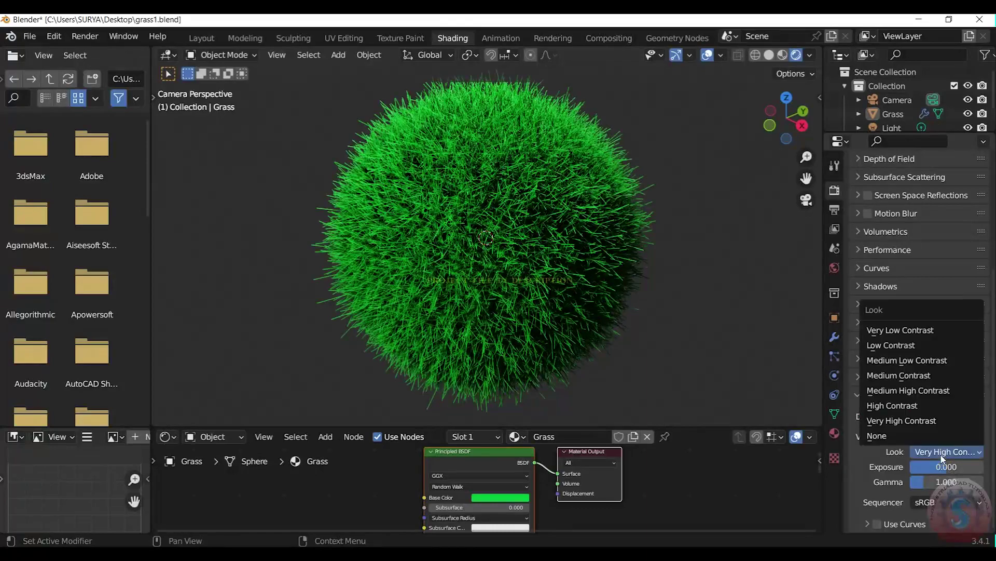
pyautogui.click(921, 408)
pyautogui.scroll(-4, 560, 244)
pyautogui.scroll(2, 569, 239)
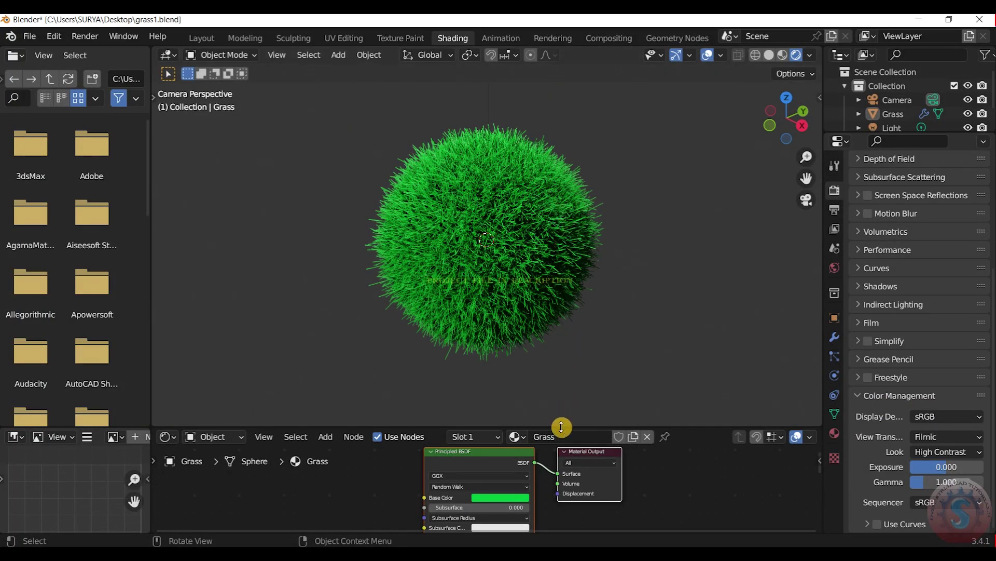
# Hide viewport overlays and gizmos and maximize the 3D view around the grass sphere.
pyautogui.moveTo(562, 427); pyautogui.dragTo(562, 370)
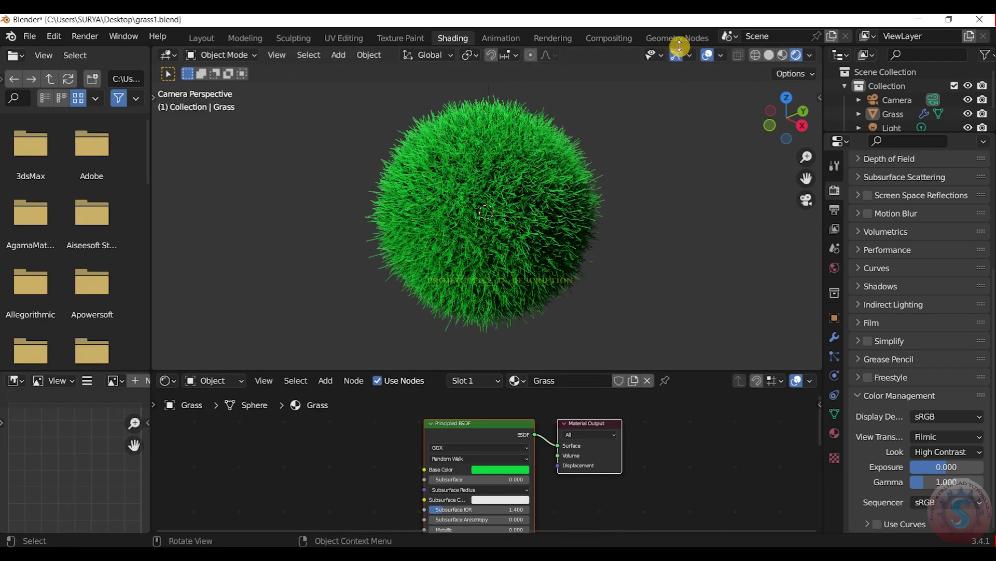
pyautogui.click(710, 57)
pyautogui.click(674, 59)
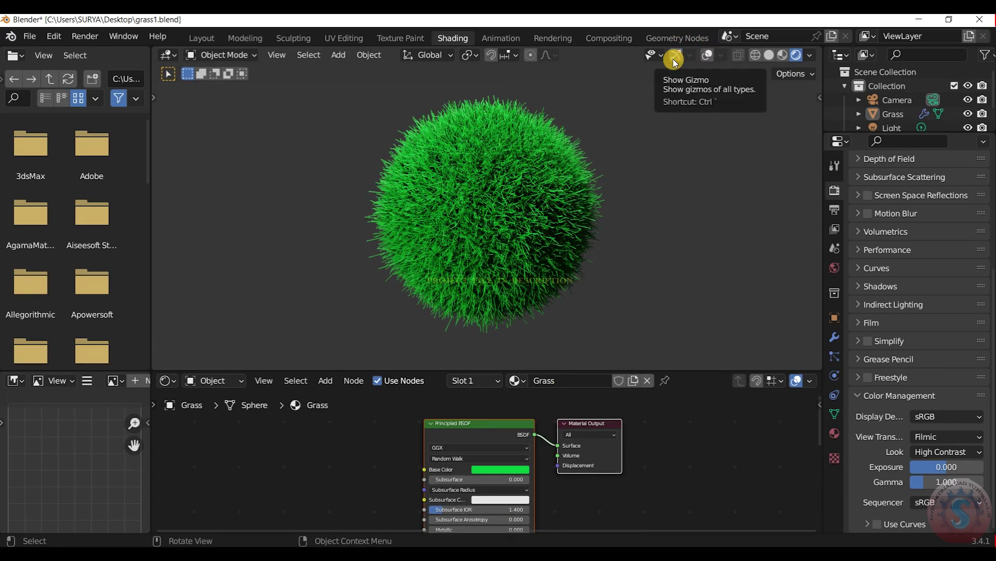
pyautogui.hotkey('ctrl', 'alt', 'space')
pyautogui.scroll(1, 450, 216)
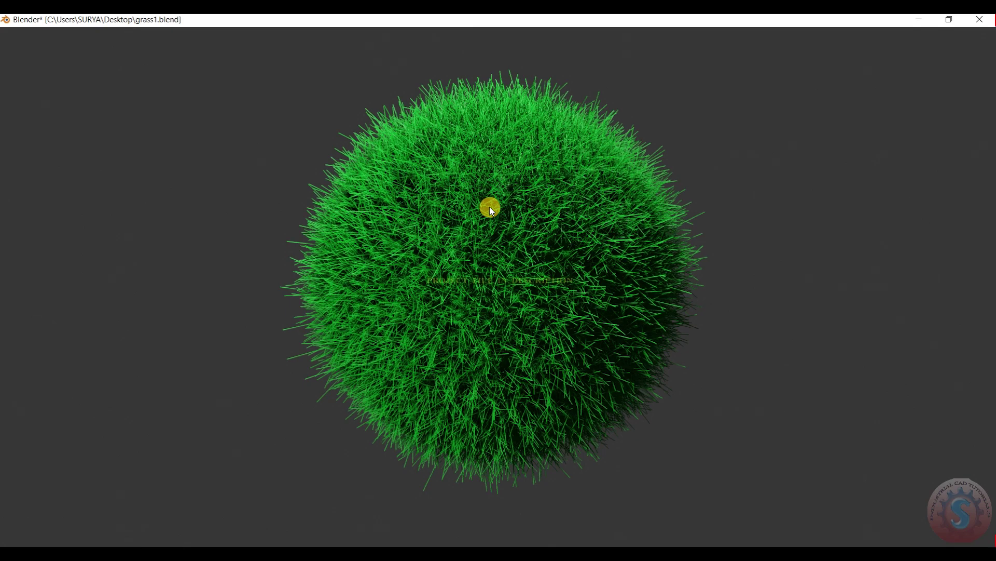
# Restore the Shading workspace layout and save the project as grass1.blend.
pyautogui.hotkey('ctrl', 'alt', 'space')
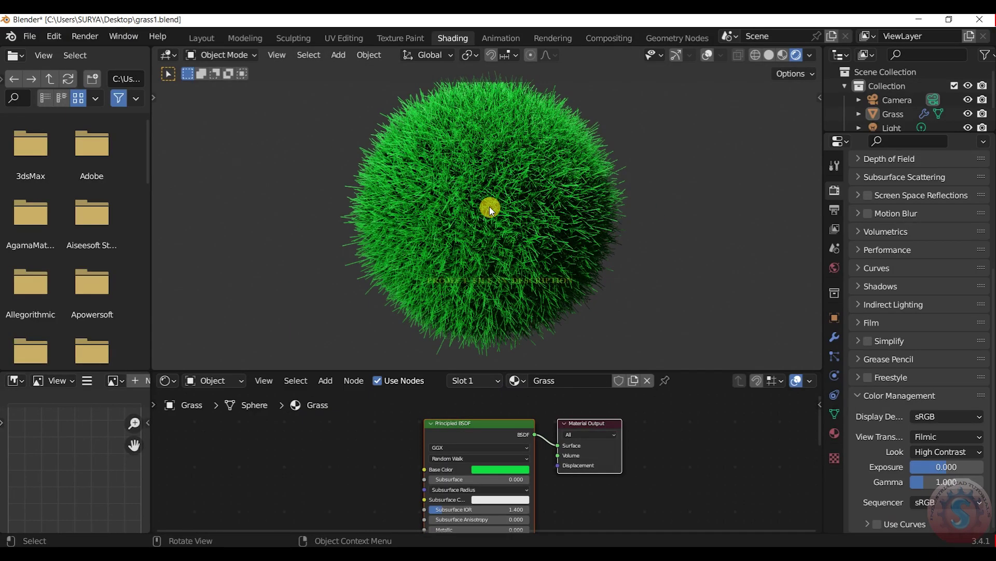
pyautogui.hotkey('ctrl', 's')
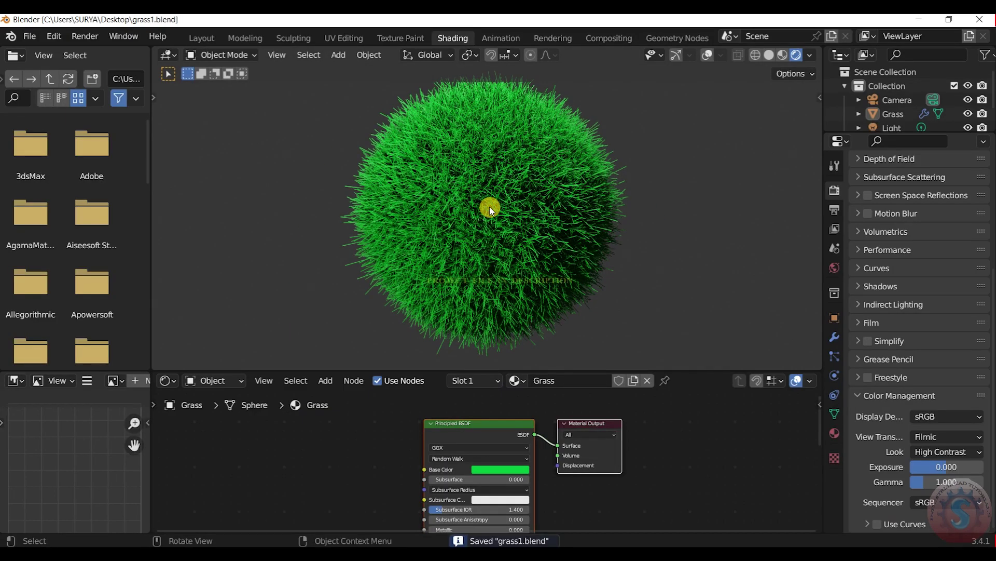
pyautogui.scroll(2, 909, 332)
pyautogui.scroll(3, 909, 332)
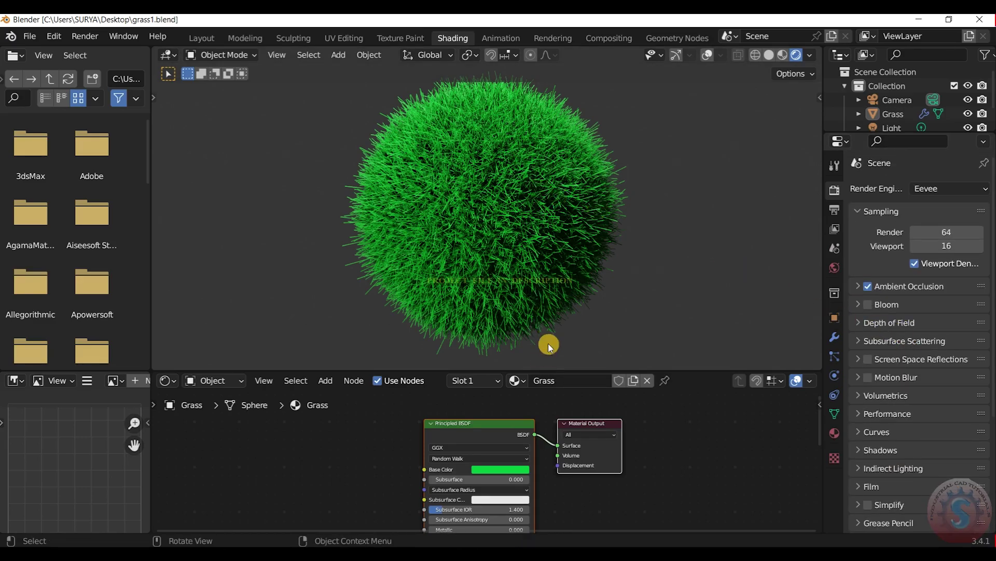
pyautogui.scroll(-1, 550, 344)
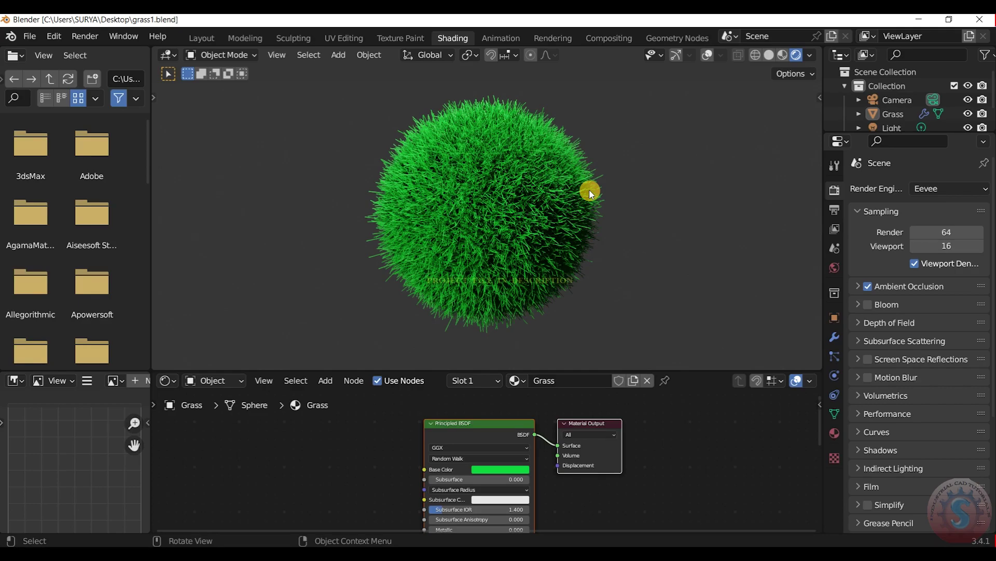